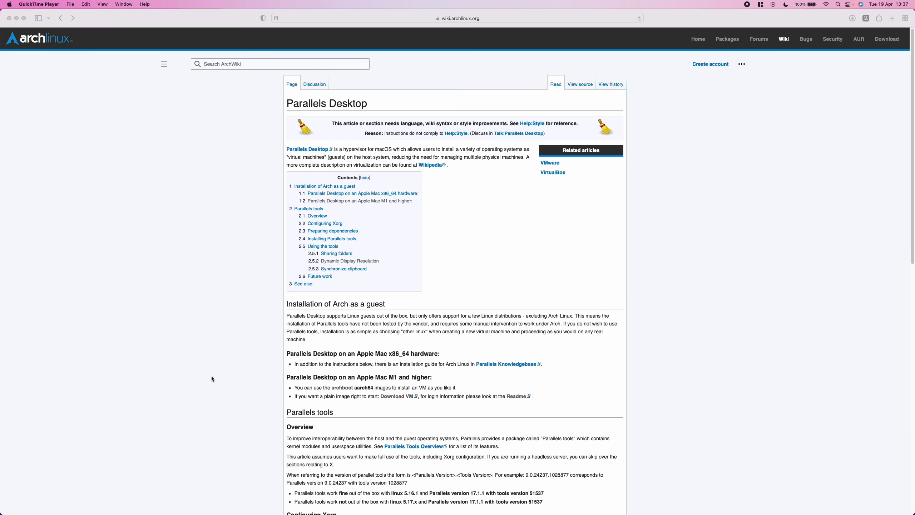
Review the wiki's Parallels on Apple M1 section and Archboot's aarch64 image downloads, then quit the browser.
click(410, 216)
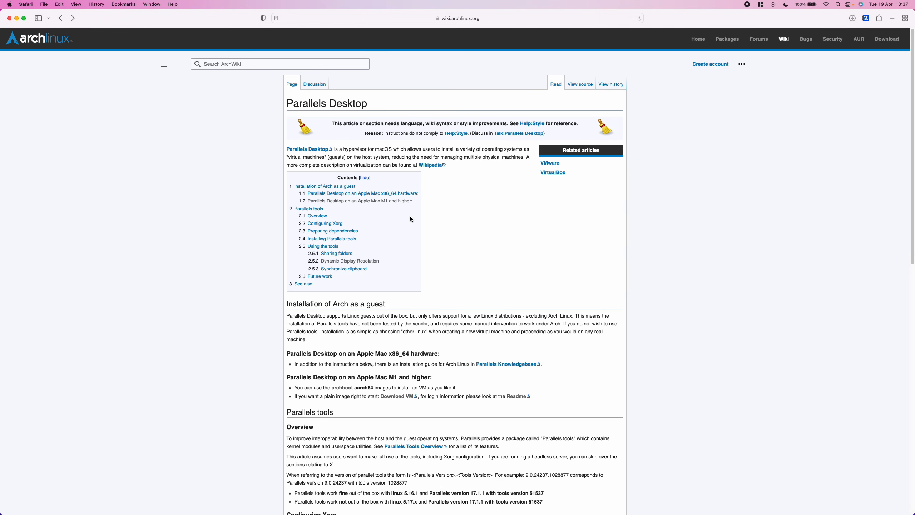
click(366, 202)
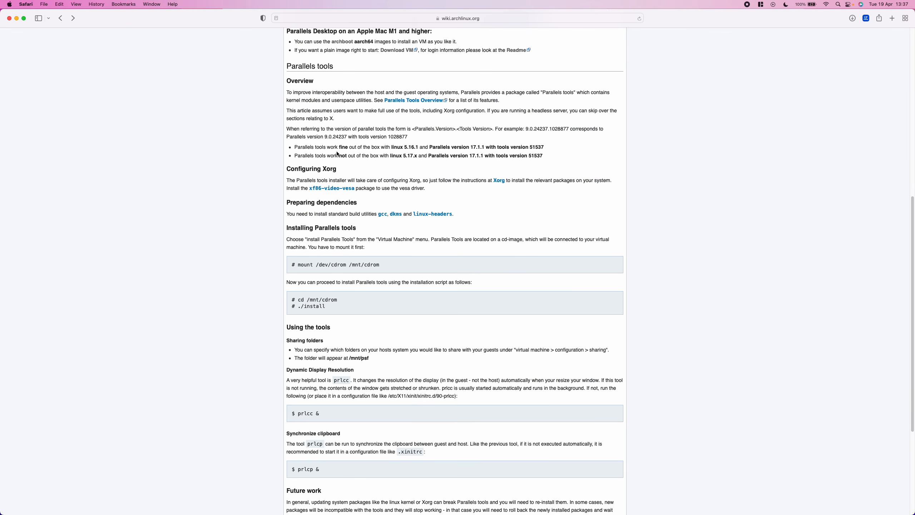
scroll(336, 151, up, 3)
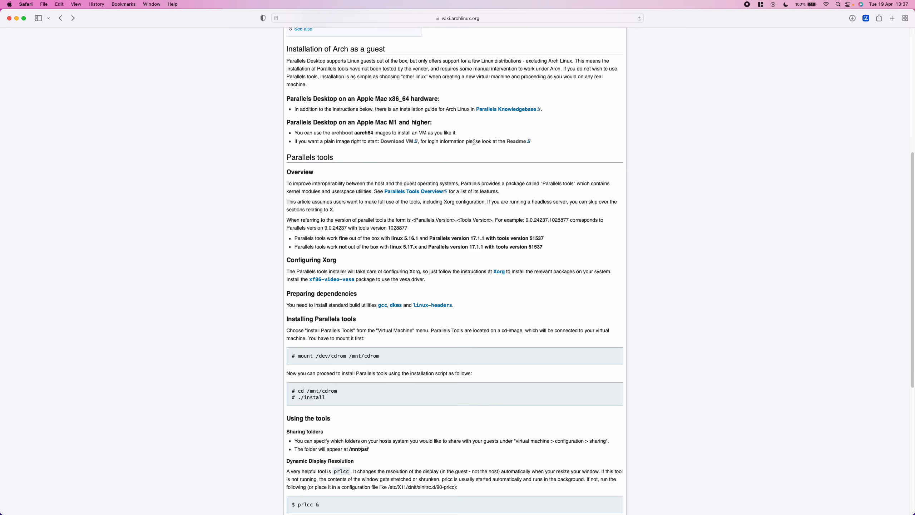
click(344, 134)
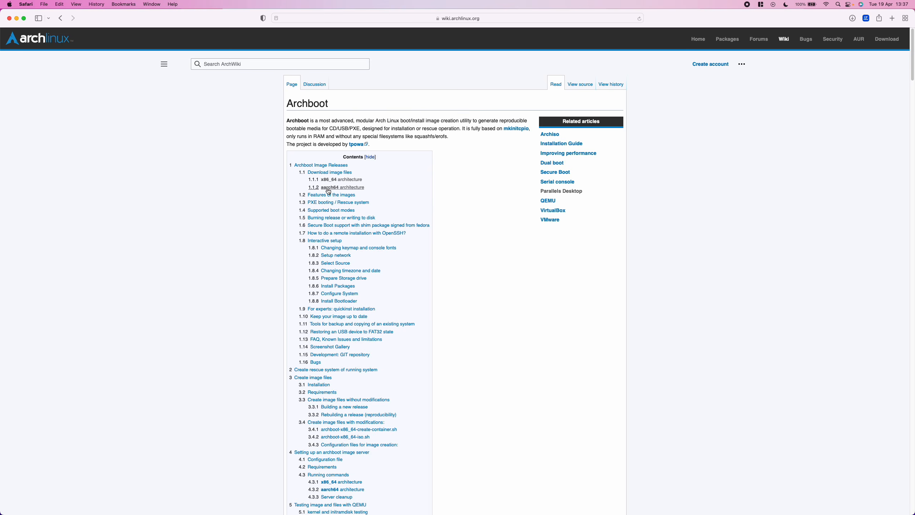
click(335, 187)
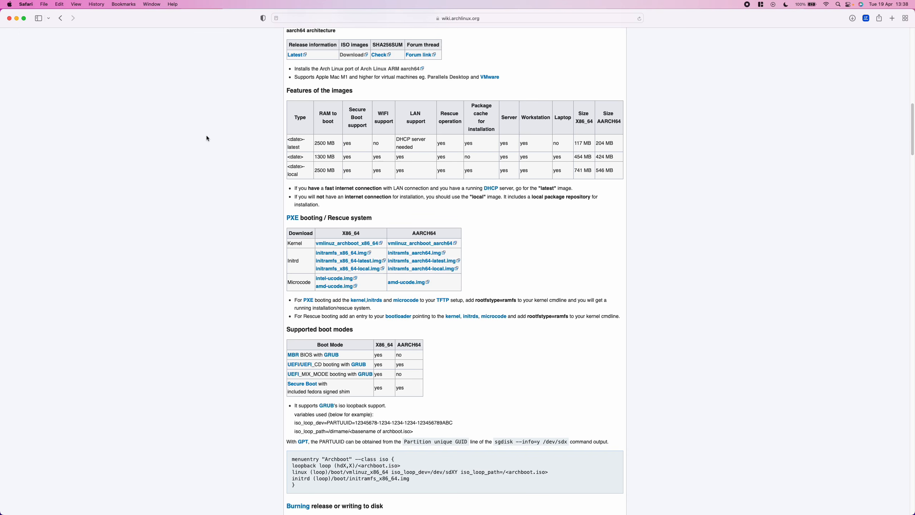
key(super+q)
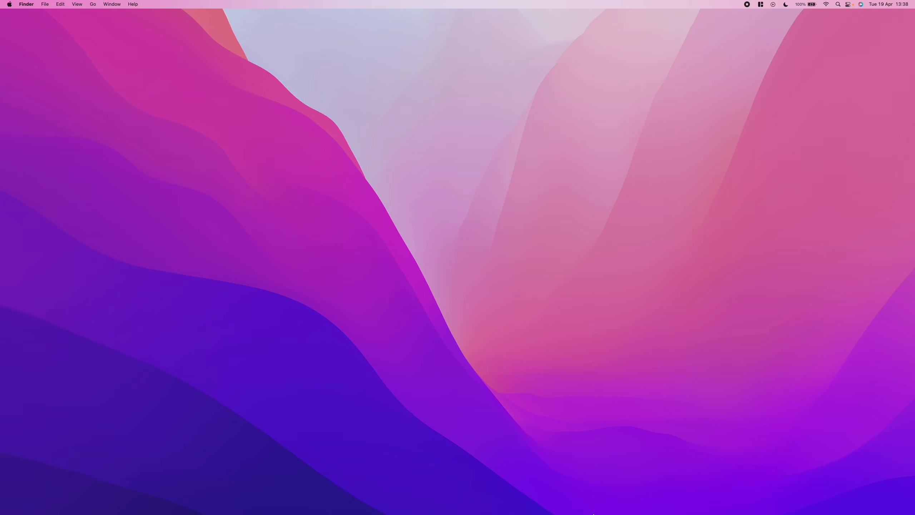
Open Parallels Desktop, skip the Windows 11 installation and choose to install another OS from an image file.
mouse_move(592, 513)
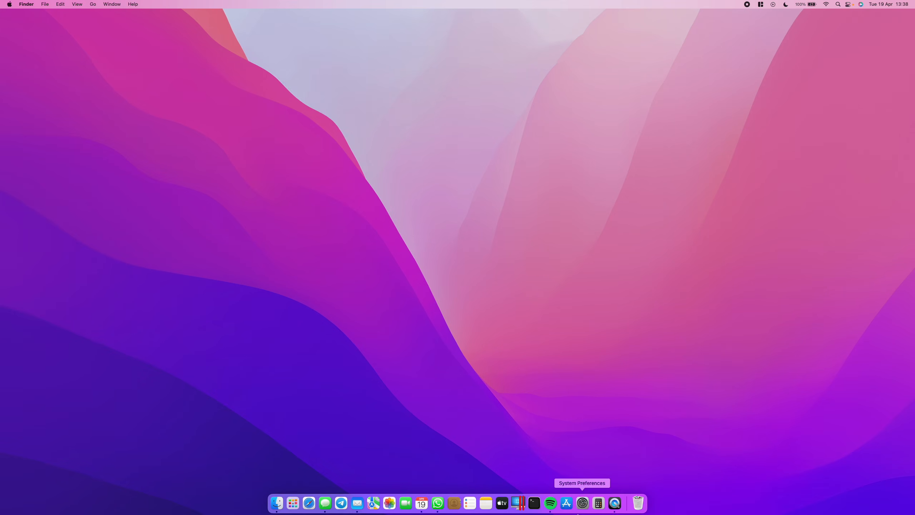
click(517, 502)
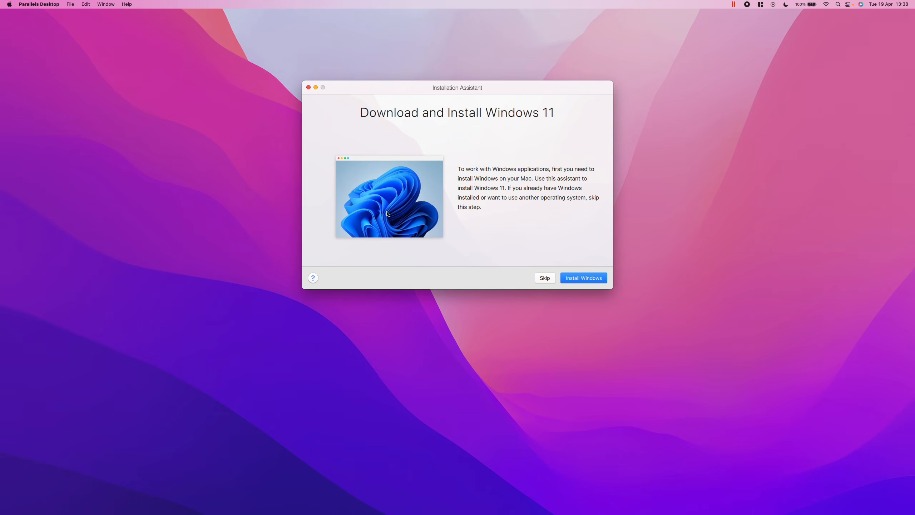
click(537, 278)
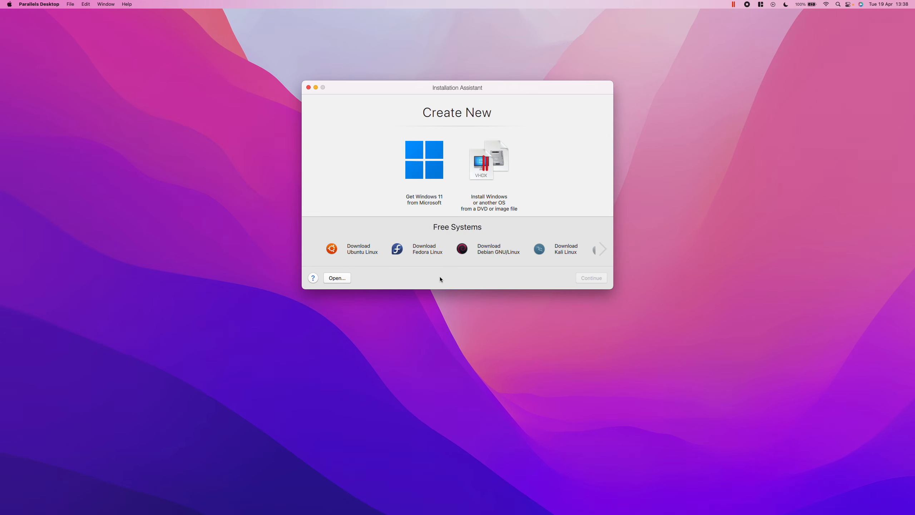
click(495, 169)
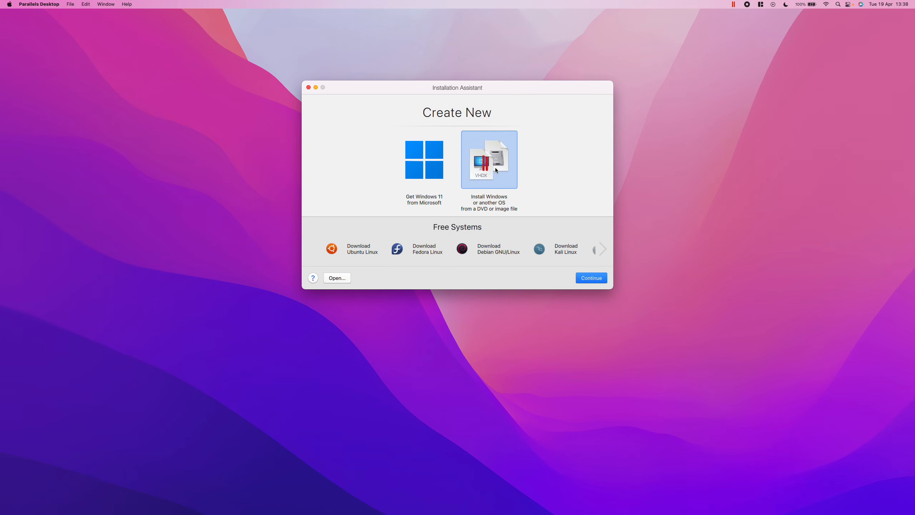
click(597, 281)
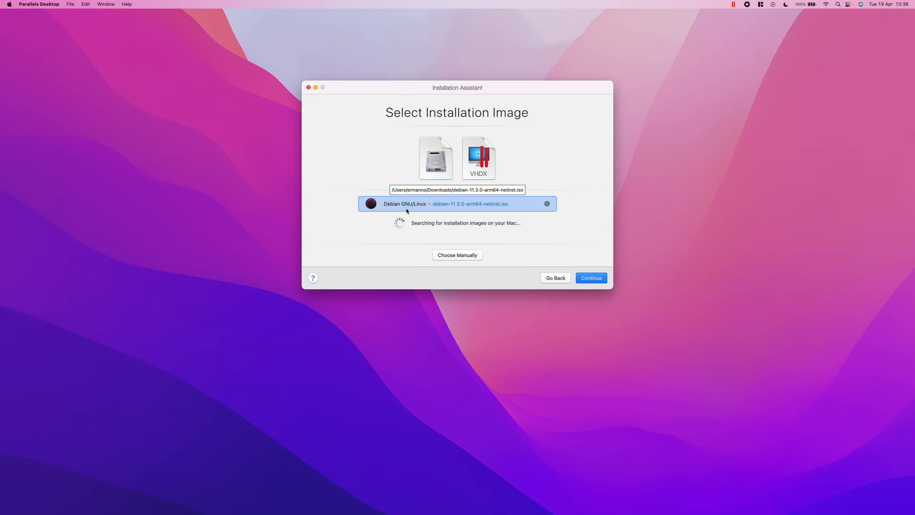
Manually choose archlinux-archboot-2022.04.15-13.31-aarch64.iso from the Downloads folder as the installation image.
click(454, 258)
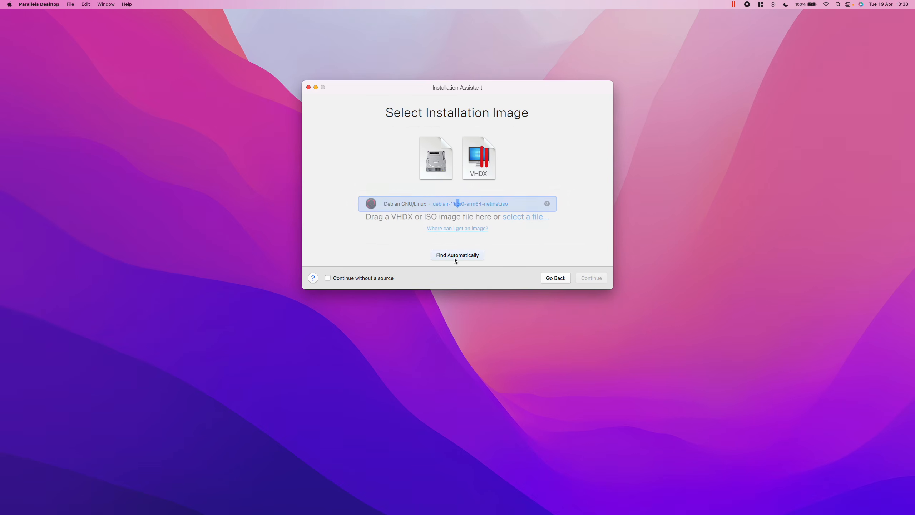
click(517, 217)
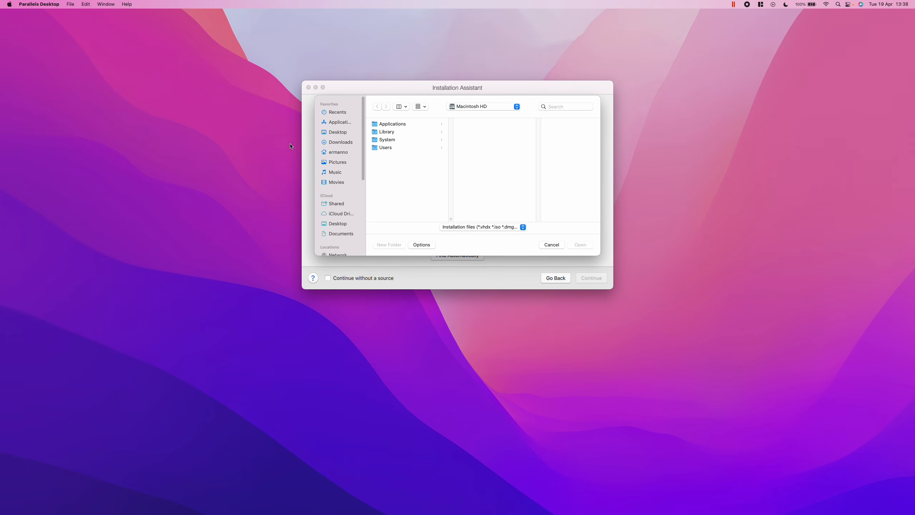
click(339, 142)
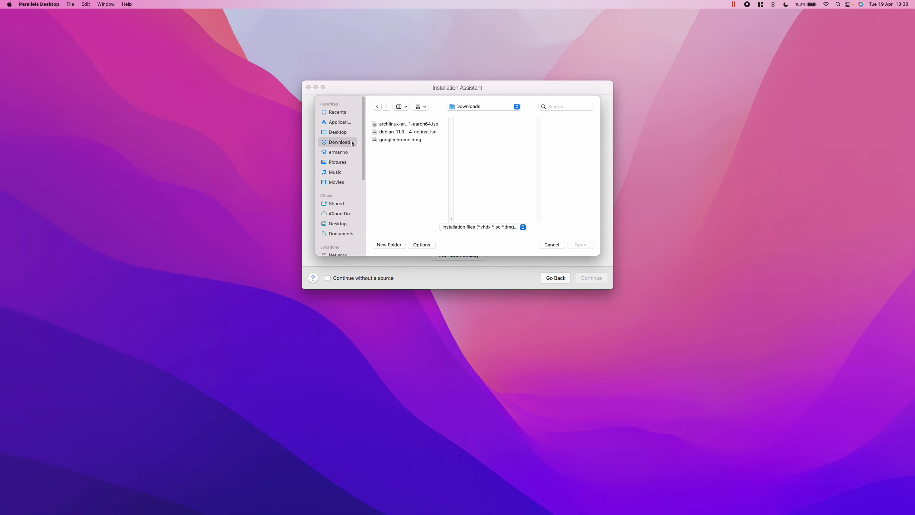
click(389, 124)
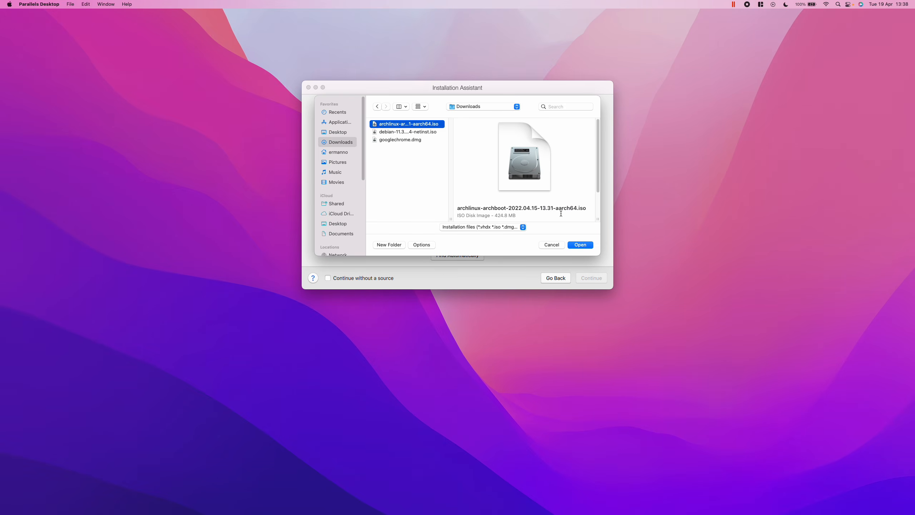
click(581, 245)
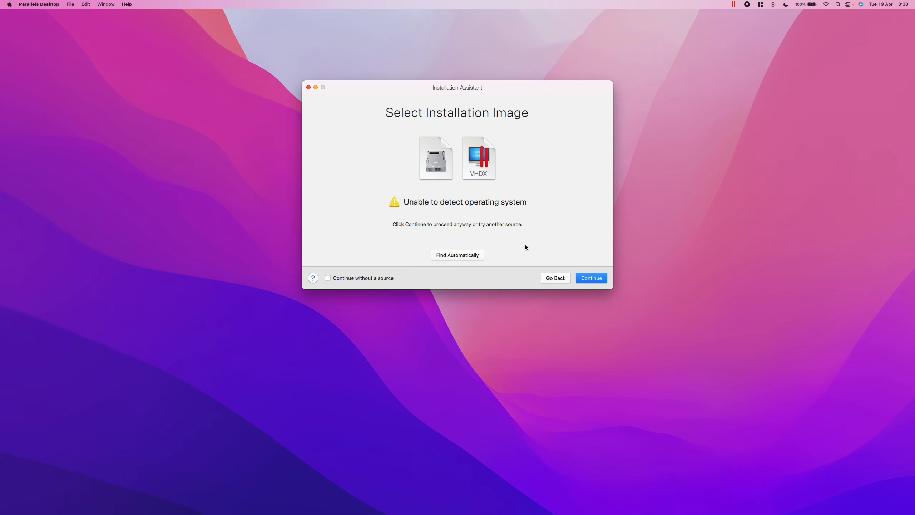
Continue with the chosen image and set the operating system type to Other Linux.
click(596, 277)
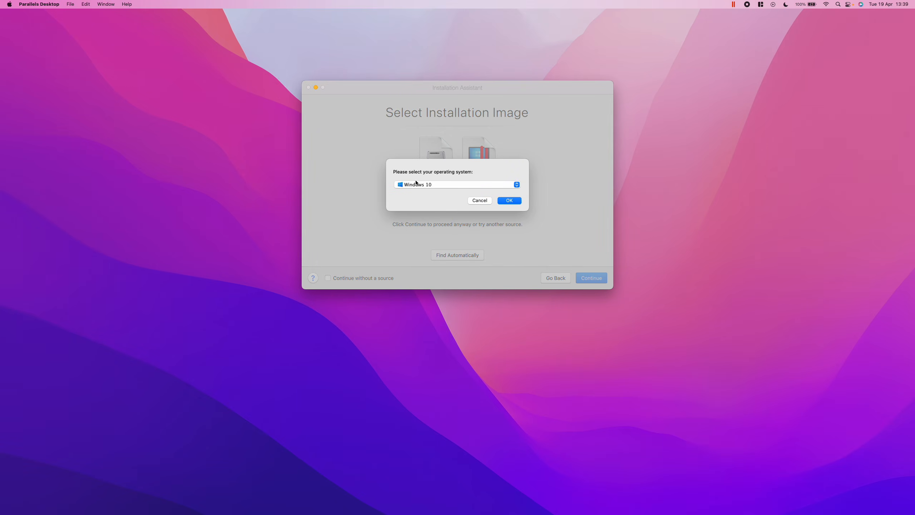
click(445, 186)
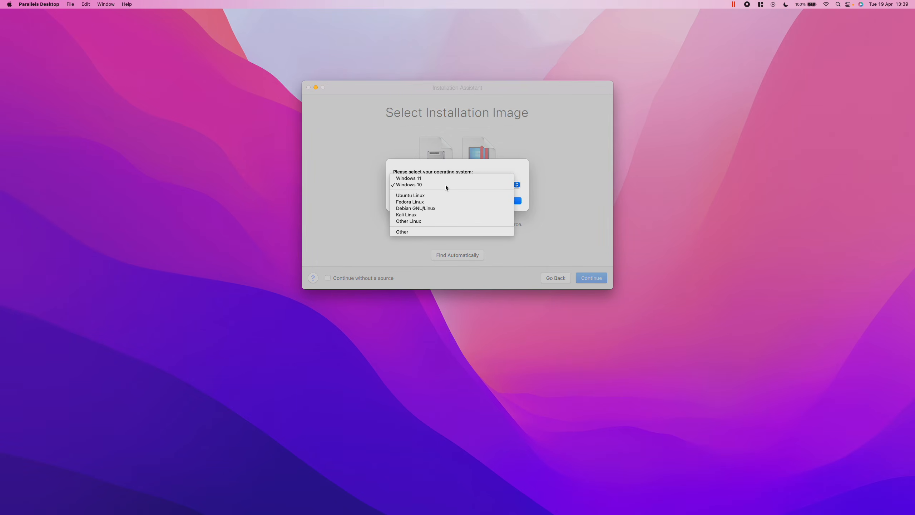
click(416, 221)
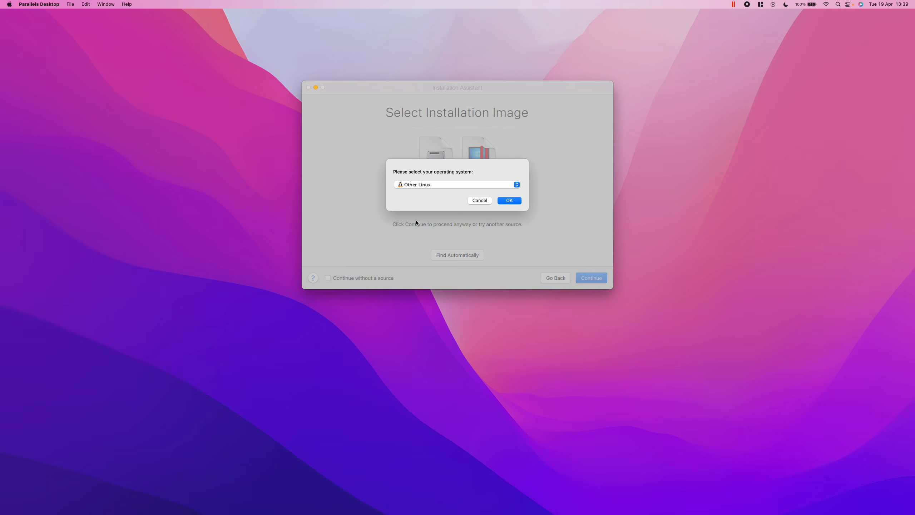
click(503, 201)
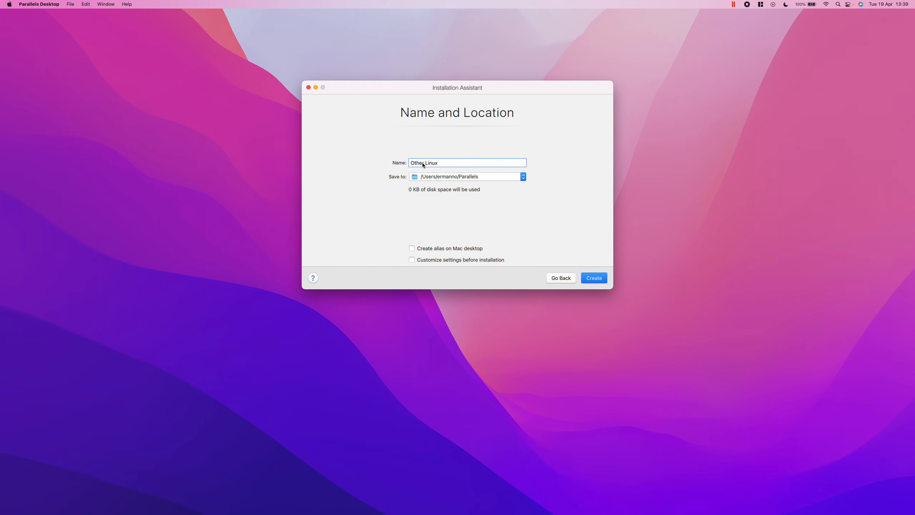
Name the virtual machine Arch Linux, enable customizing settings before installation and create it.
triple_click(417, 163)
text(Arch Linux)
click(412, 259)
click(602, 277)
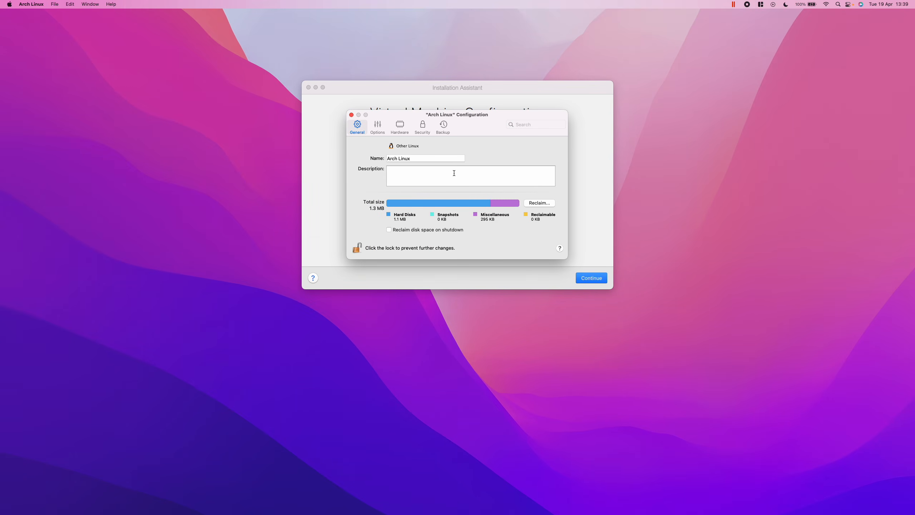
Review the virtual machine's CPU, memory and graphics hardware settings, then close its configuration.
click(396, 125)
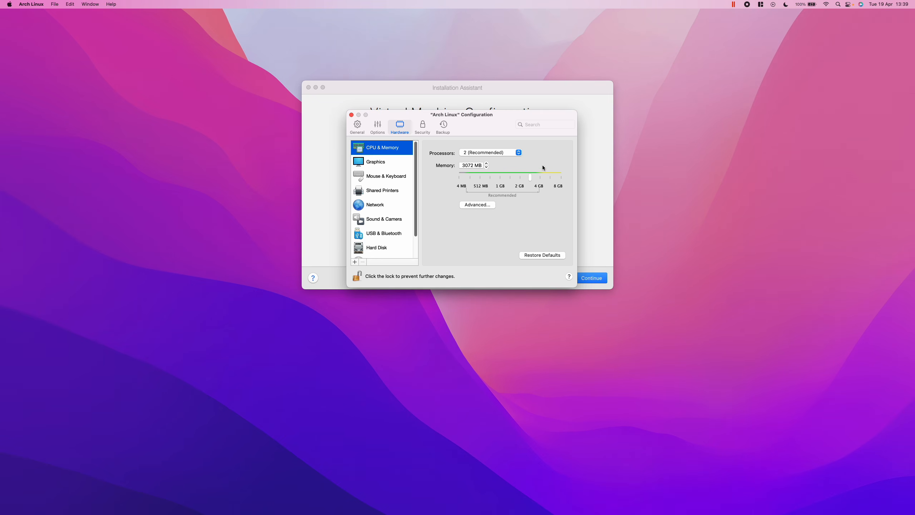
click(374, 165)
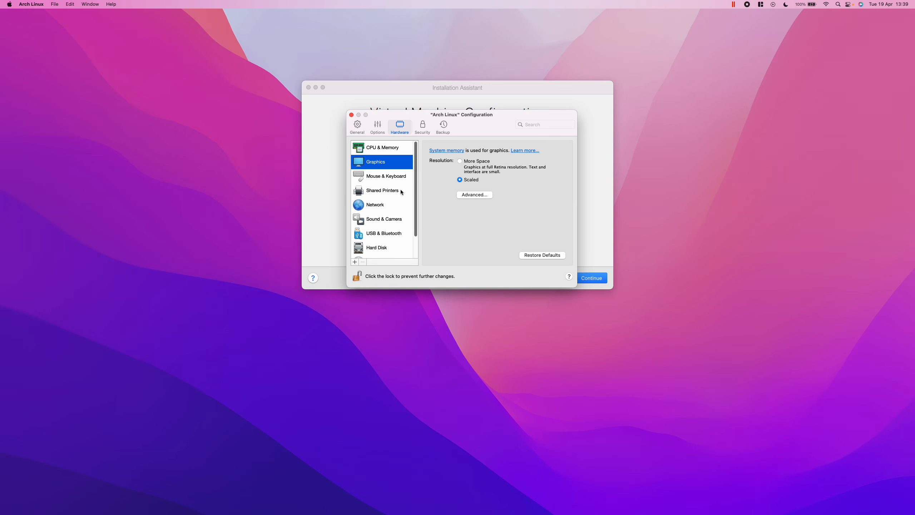
scroll(389, 220, down, 2)
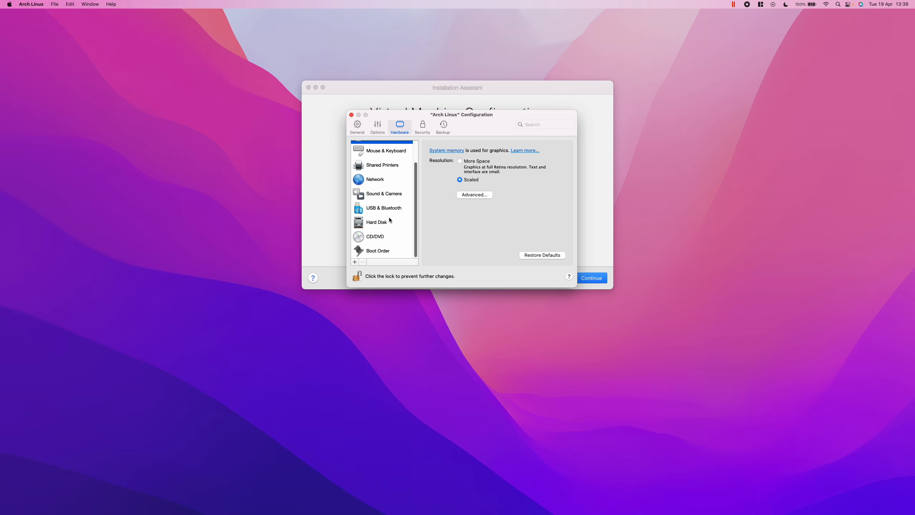
scroll(389, 219, up, 2)
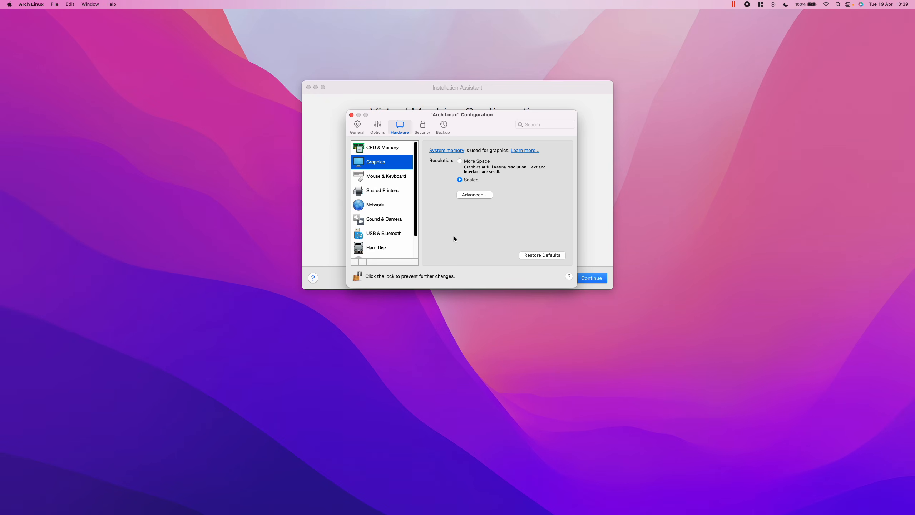
click(351, 115)
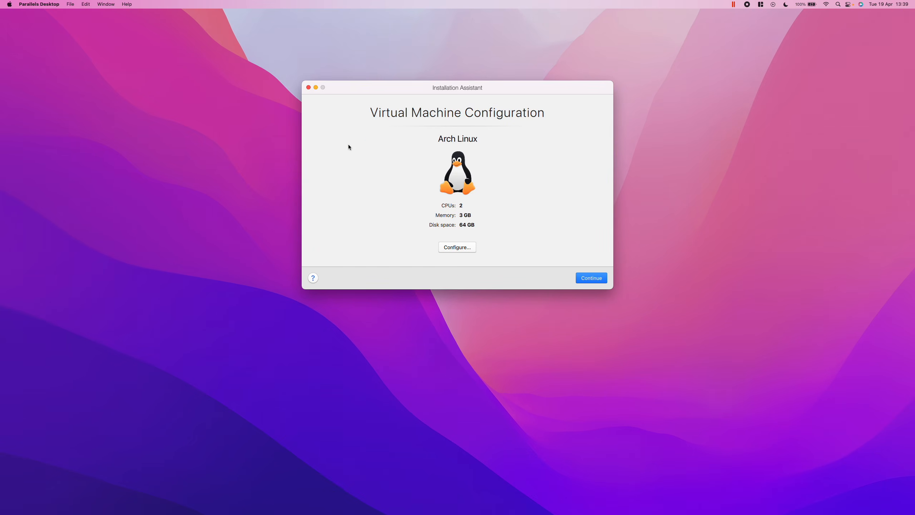
Start the virtual machine, make it full screen and boot the Arch Linux AA64 Archboot entry.
click(591, 278)
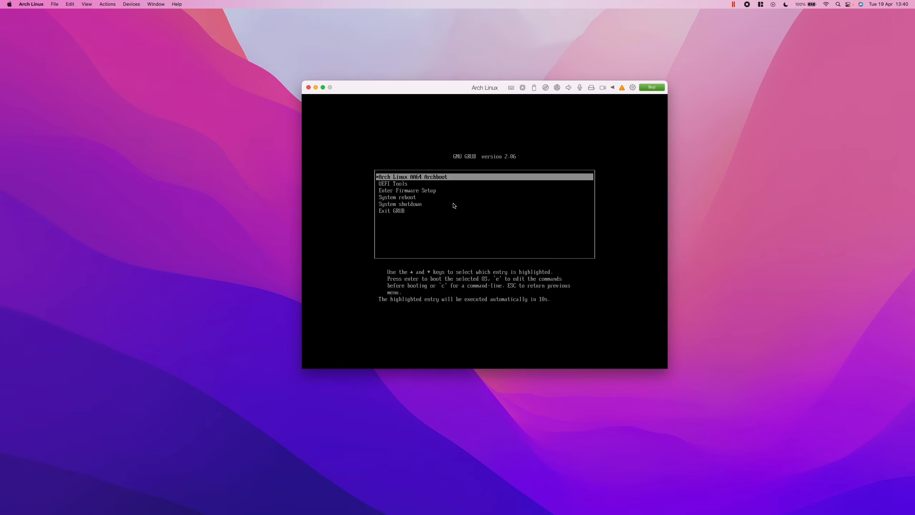
key(Up)
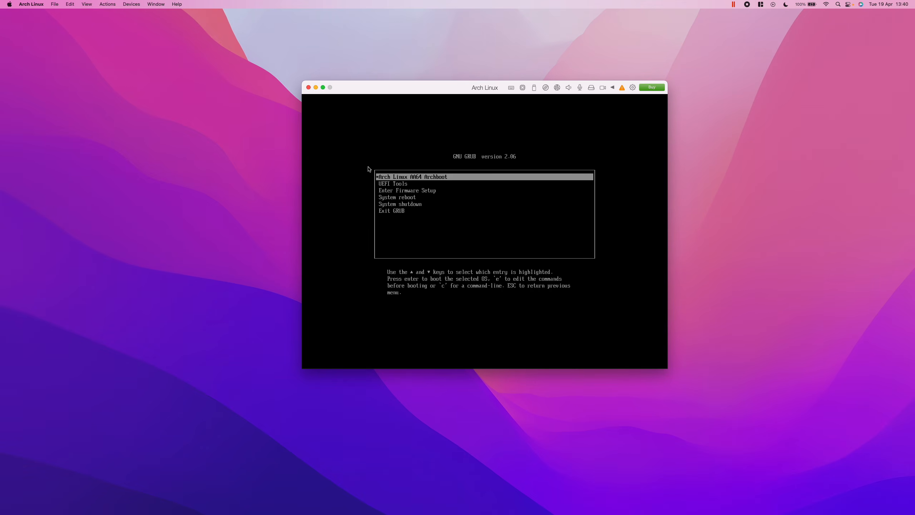
click(323, 87)
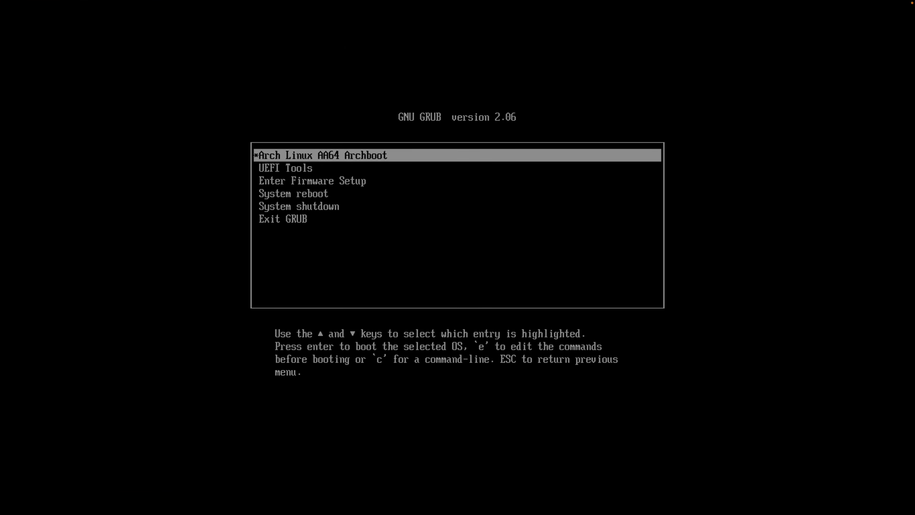
key(Down)
key(Up)
key(Return)
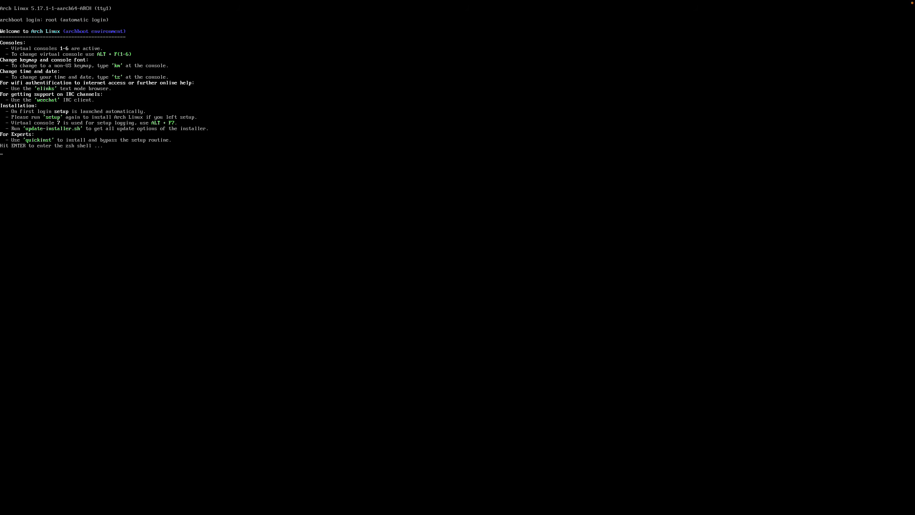
Enter the Arch Linux installer, dismiss its welcome message and open the keyboard and console font settings.
key(Return)
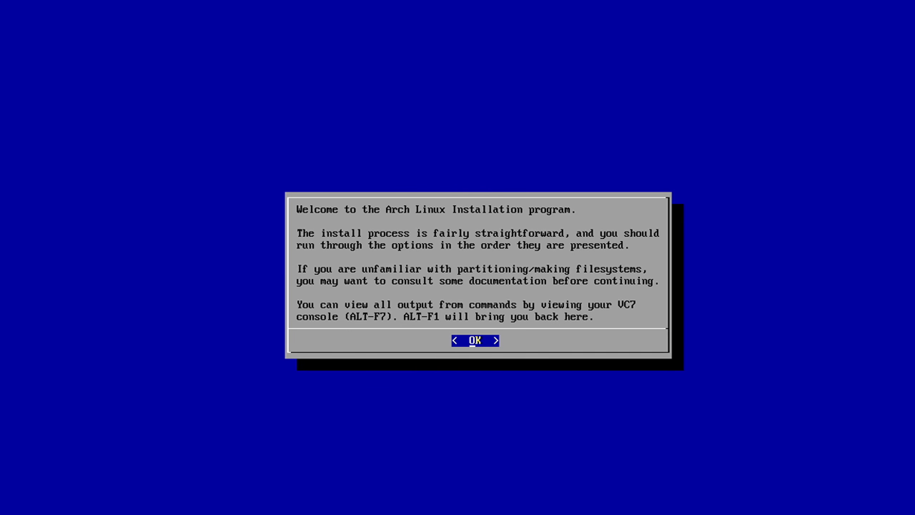
key(Return)
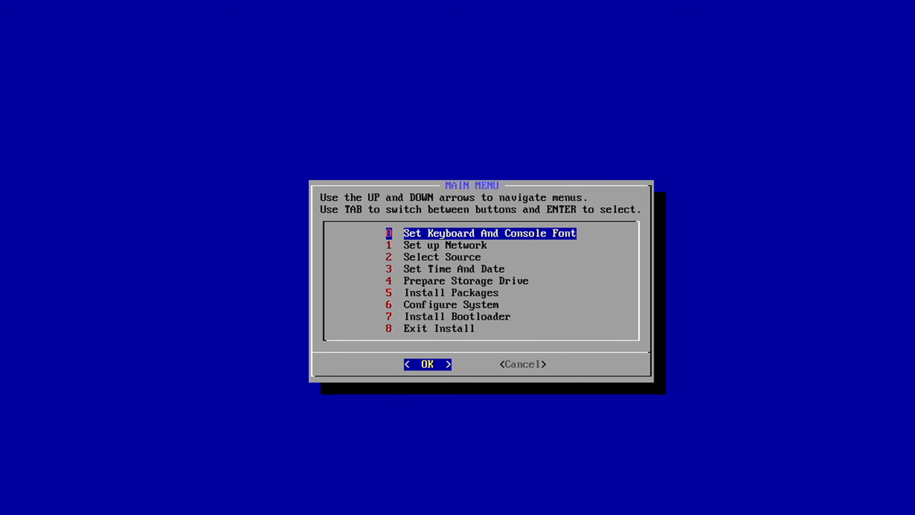
key(Return)
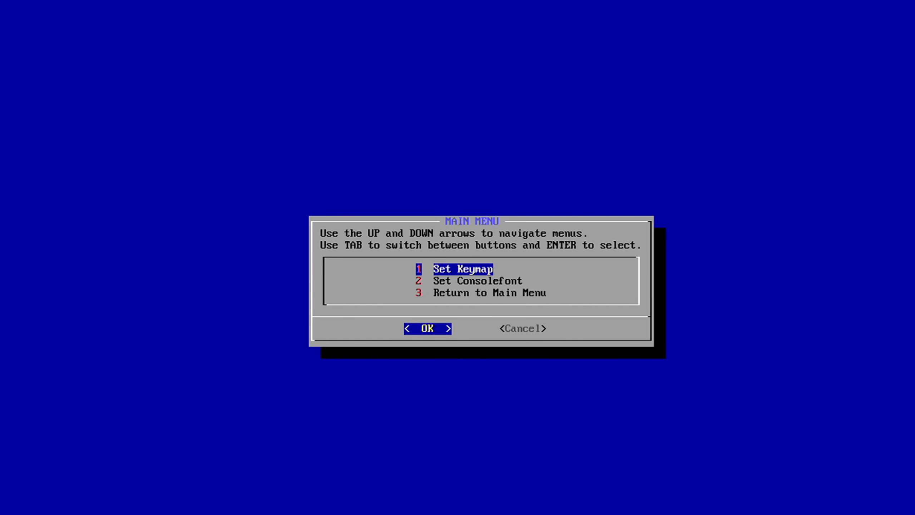
Set the keyboard layout to the de-mobii keymap.
key(Return)
key(e)
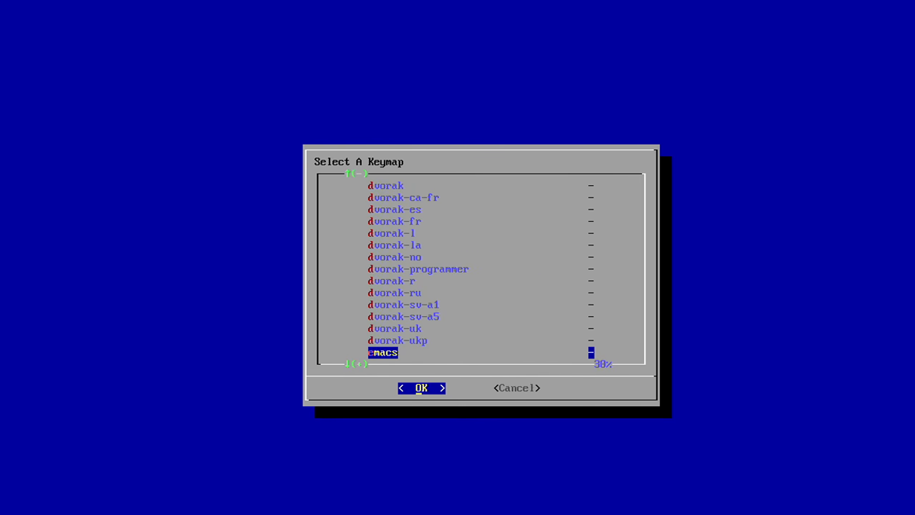
key(d)
key(Down)
key(Down)
key(Down)
key(Down)
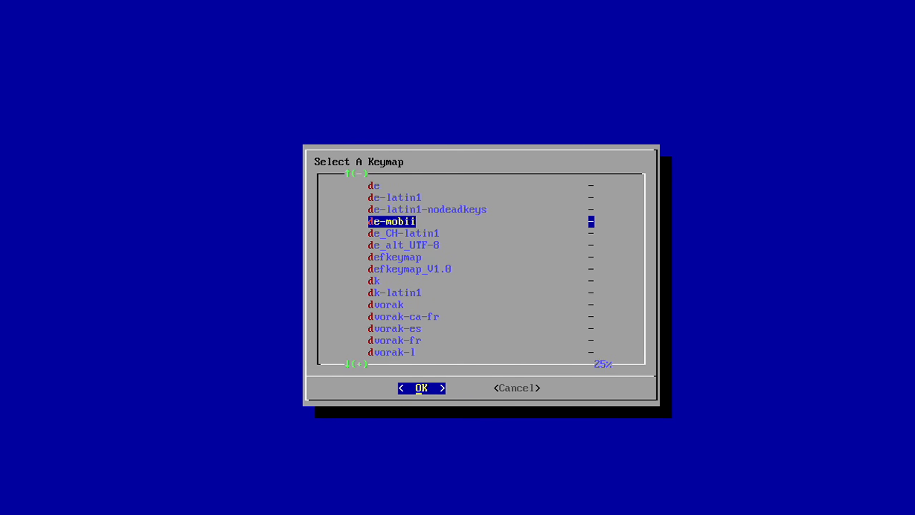
key(Return)
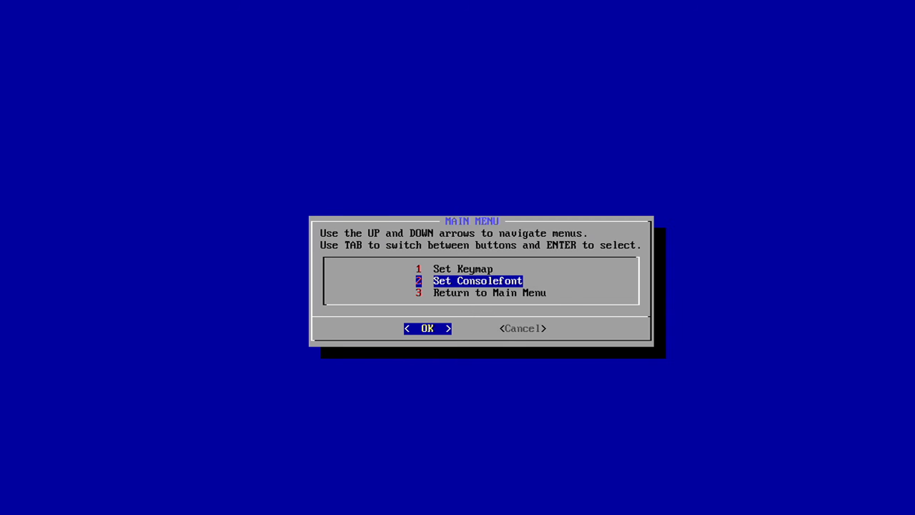
Set the console font to Lat2-Terminus16.psfu.gz and return to the installer's main menu.
key(Return)
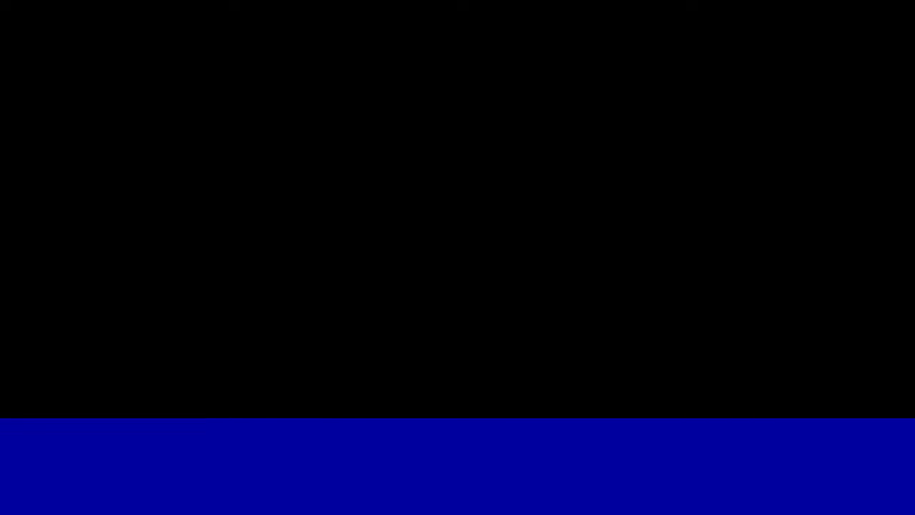
key(Down)
key(Down)
key(Down)
key(Down)
key(Down)
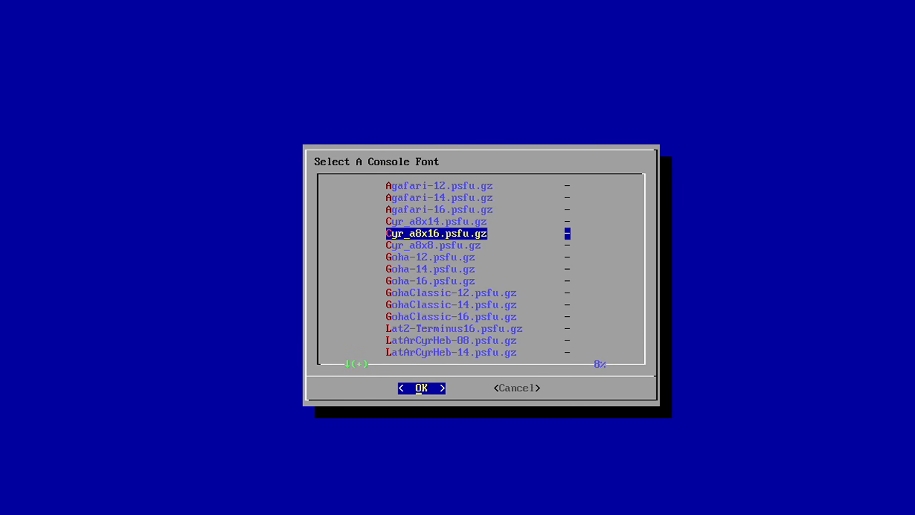
key(Down)
key(Down)
key(Down)
key(Down)
key(Down)
key(Down)
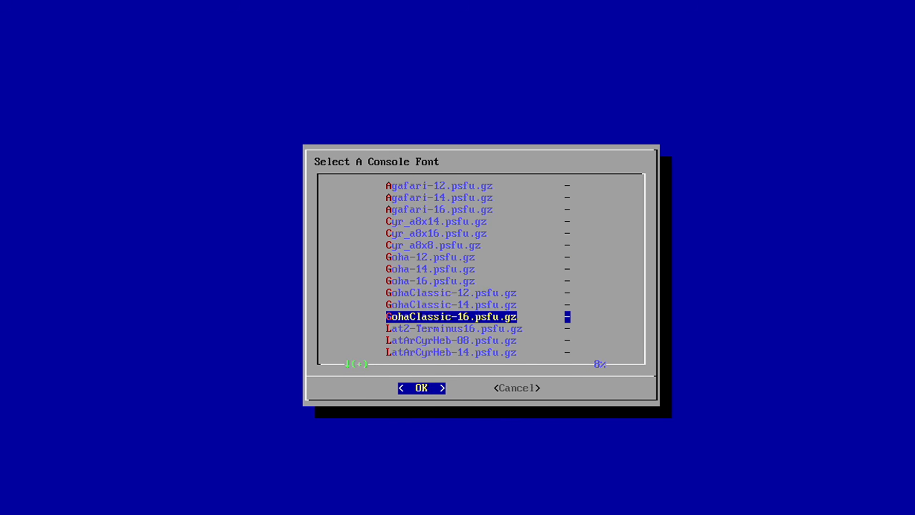
key(Down)
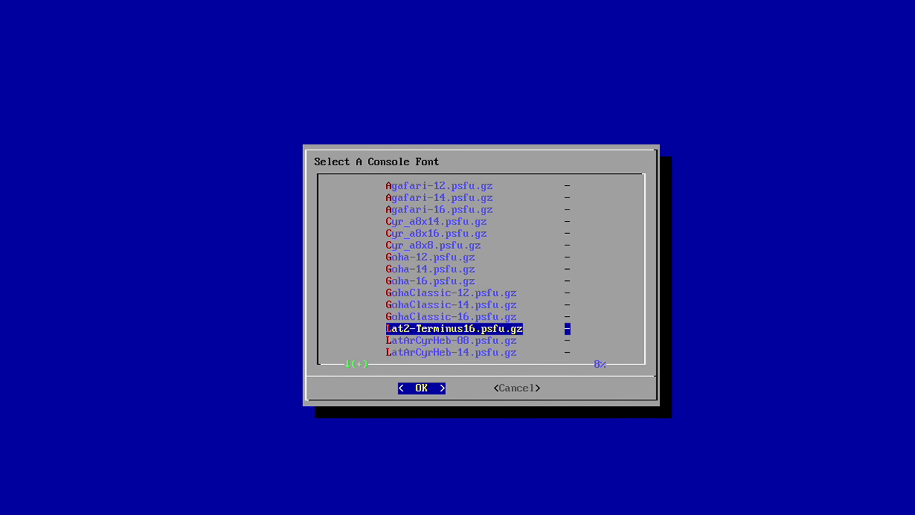
key(Return)
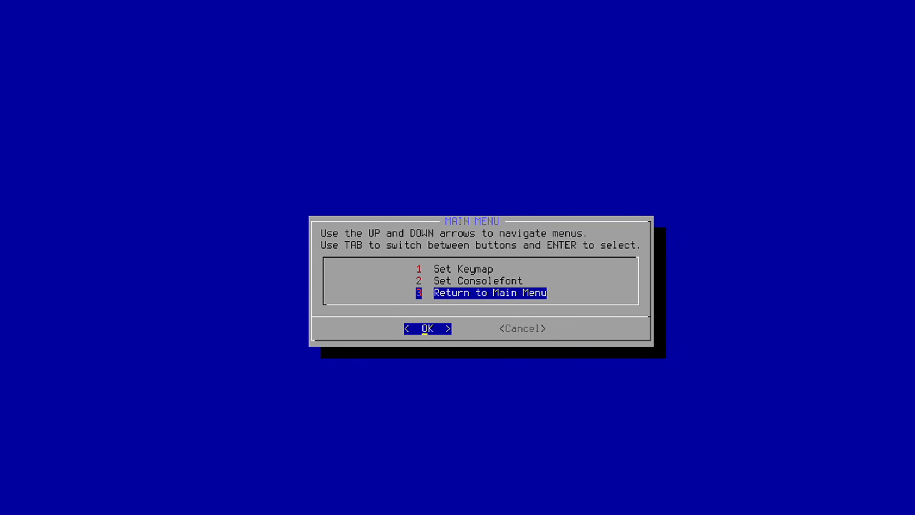
key(Return)
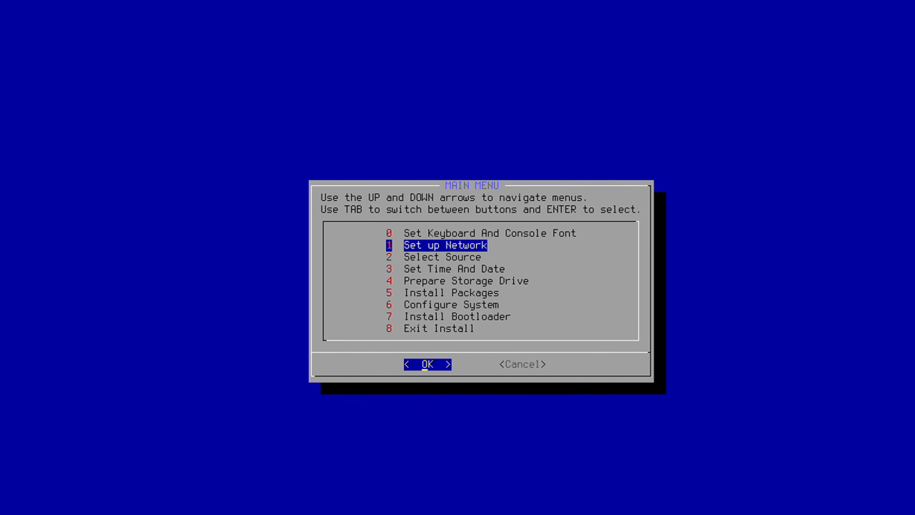
Set up enp0s5 as a wired DHCP connection using dhcpcd, with the network profile name enp0s5-ethernet and no proxy.
key(Return)
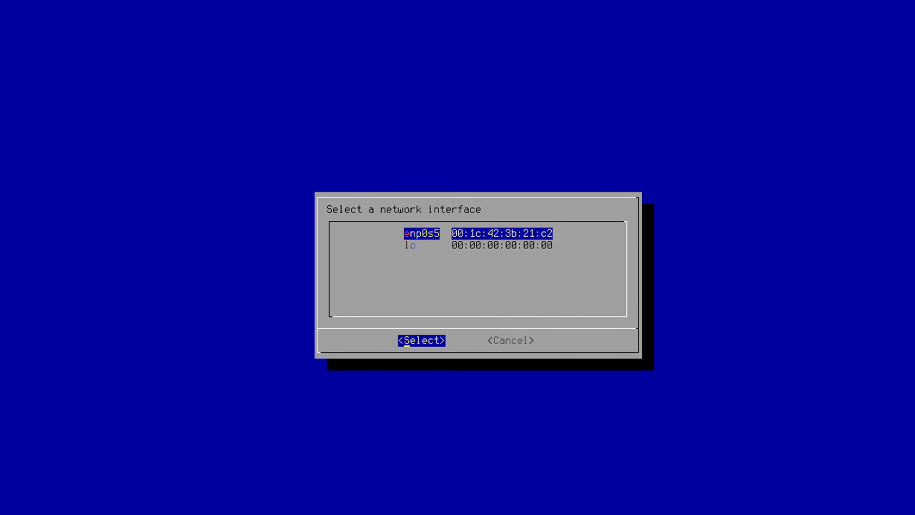
key(Return)
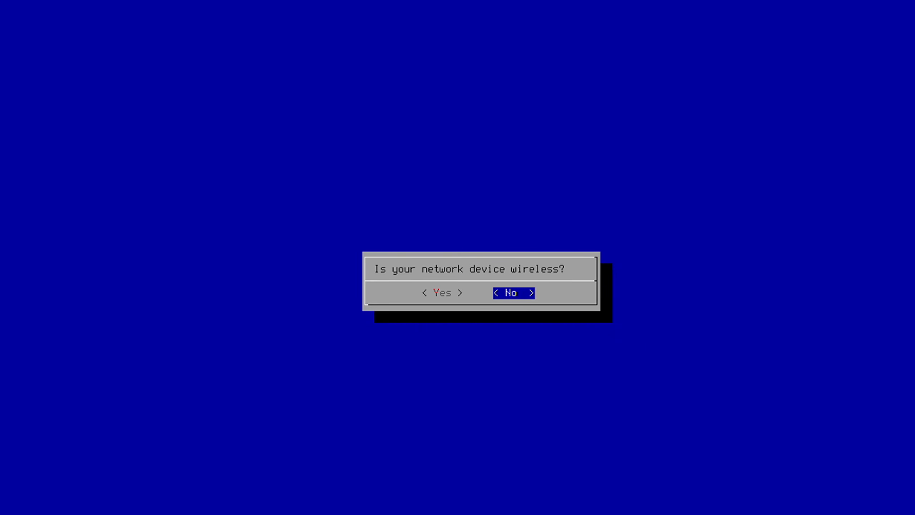
key(Return)
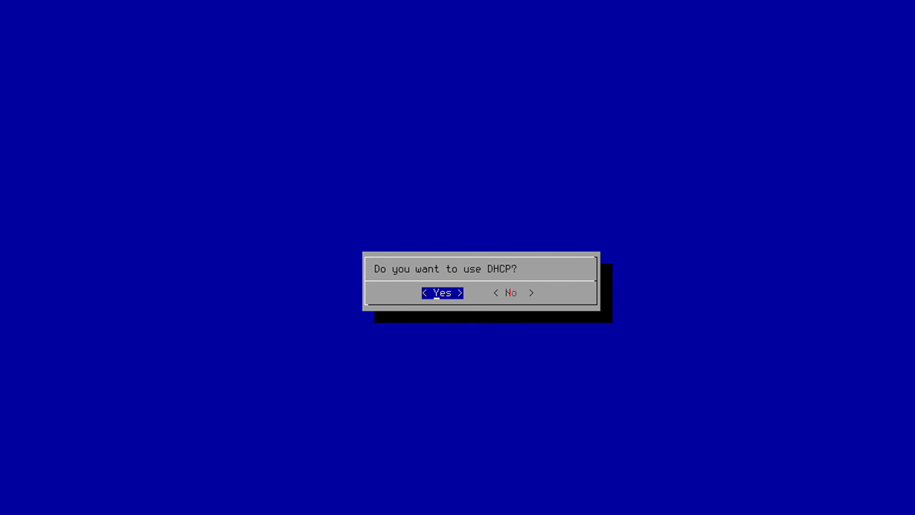
key(Return)
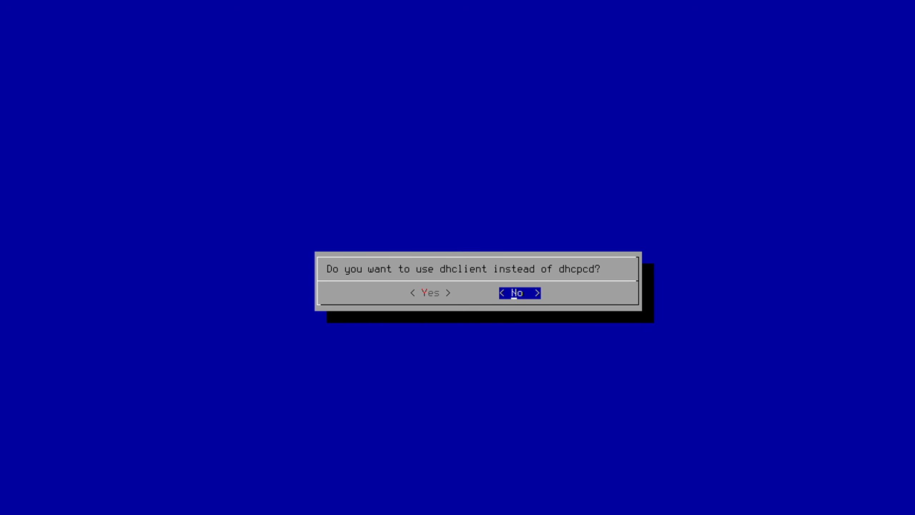
key(Return)
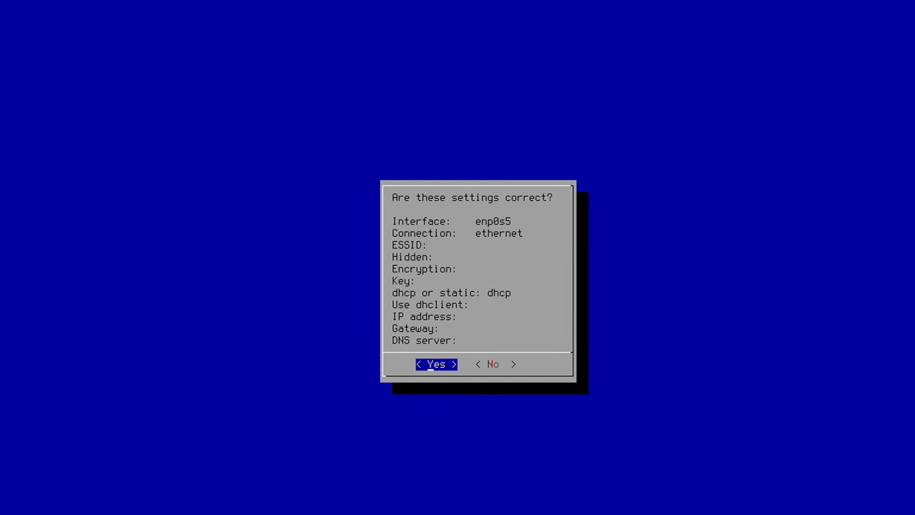
key(Return)
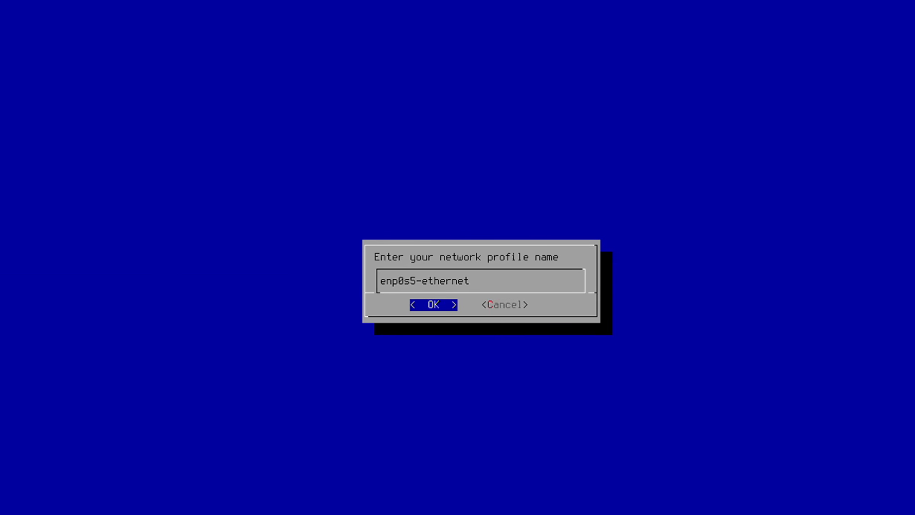
key(Return)
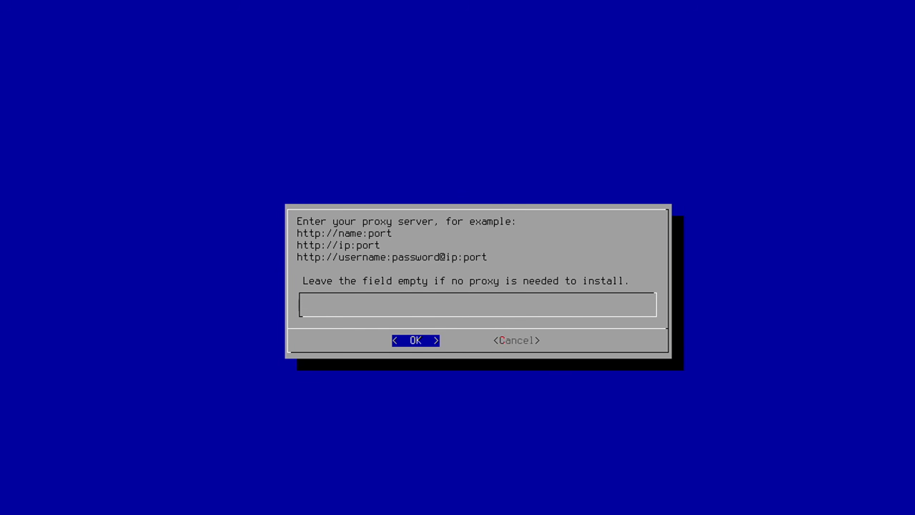
key(Return)
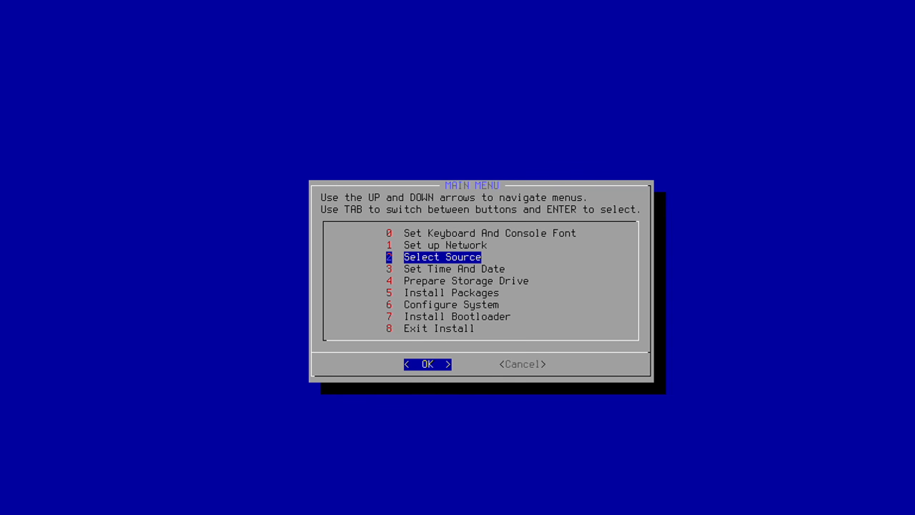
key(Return)
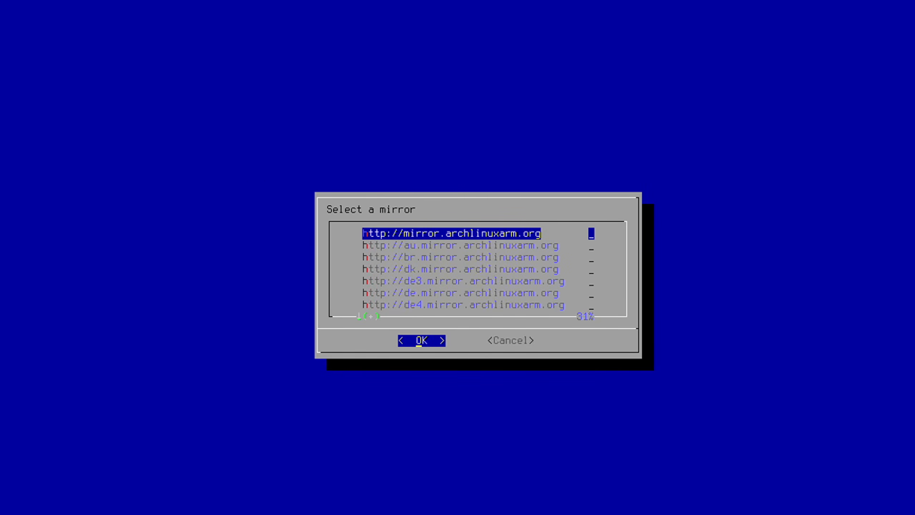
key(Down)
key(Down)
key(Down)
key(Down)
key(Down)
key(Down)
key(Down)
key(Down)
key(Down)
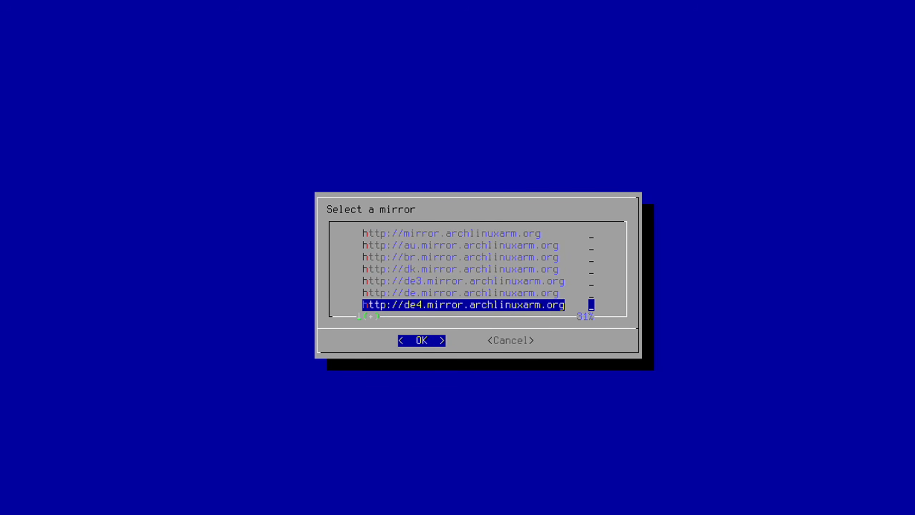
key(Up)
key(Up)
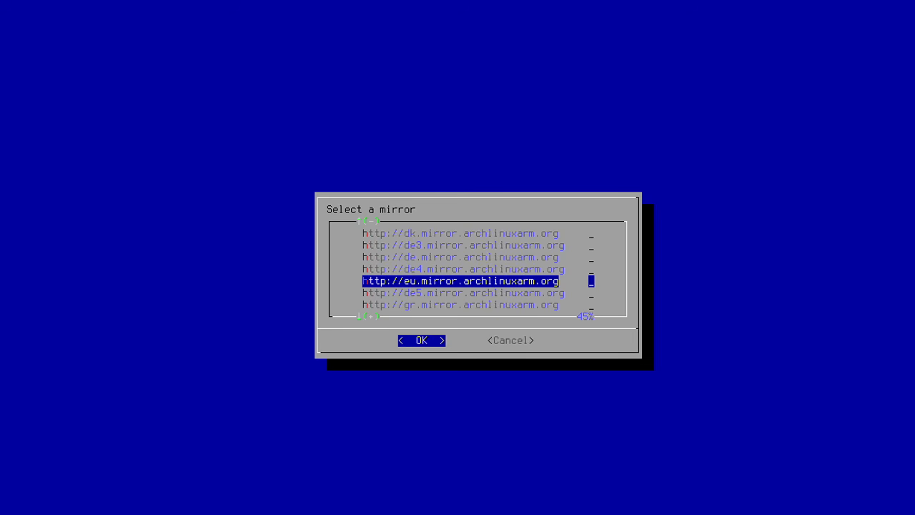
key(Return)
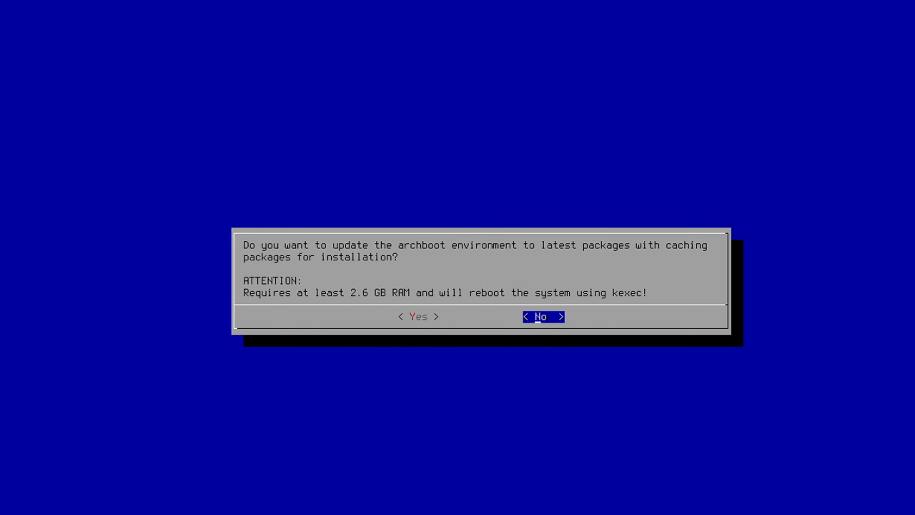
key(Return)
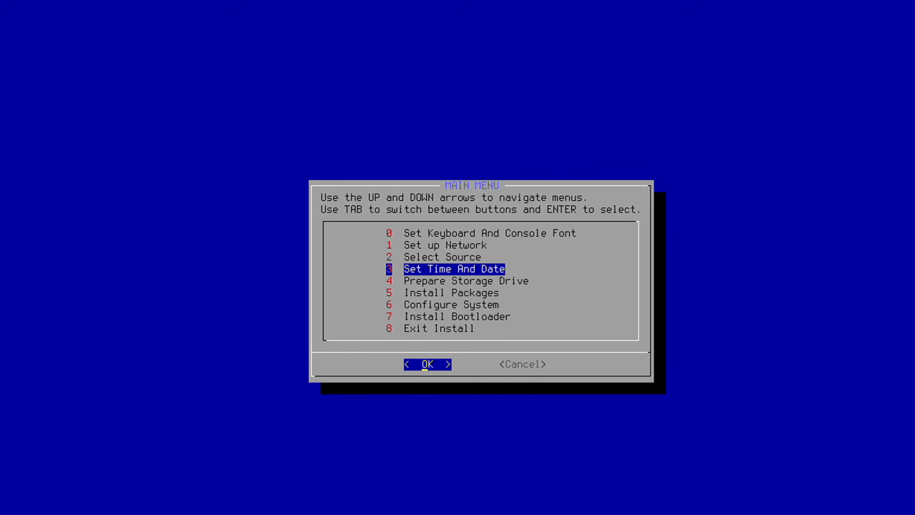
Set the system timezone to Europe/Zurich.
key(Return)
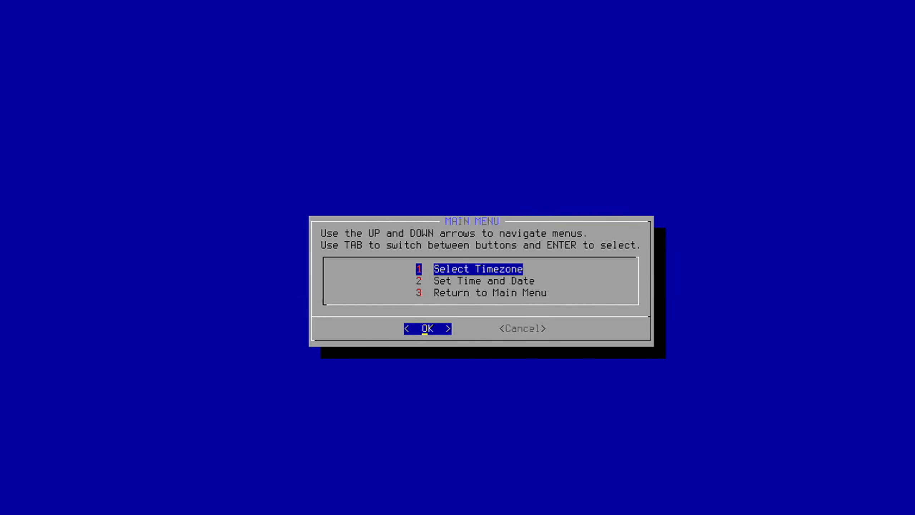
key(Return)
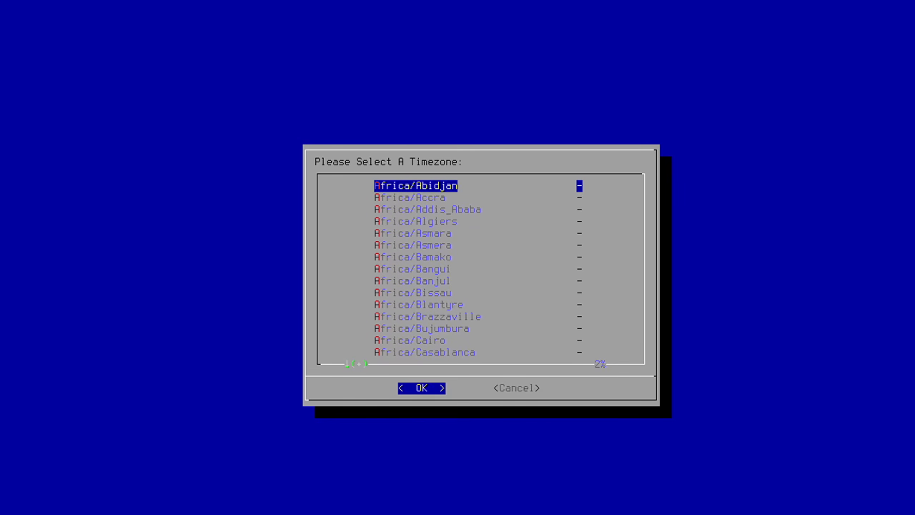
key(e)
key(e)
key(e)
key(e)
key(e)
key(e)
key(e)
key(e)
key(e)
key(e)
key(e)
key(e)
key(e)
key(e)
key(e)
key(e)
key(e)
key(e)
key(e)
key(e)
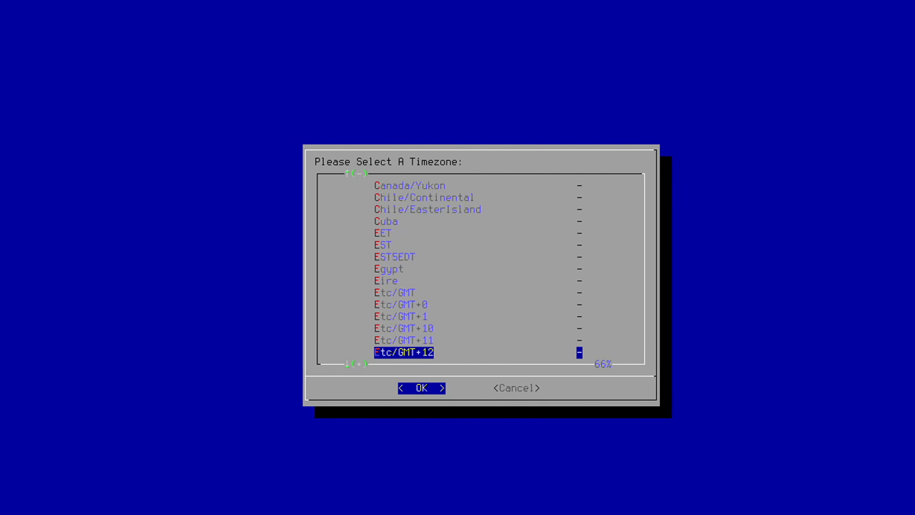
key(e)
key(e)
key(e)
key(e)
key(e)
key(e)
key(e)
key(e)
key(e)
key(e)
key(e)
key(e)
key(e)
key(e)
key(e)
key(e)
key(e)
key(e)
key(e)
key(e)
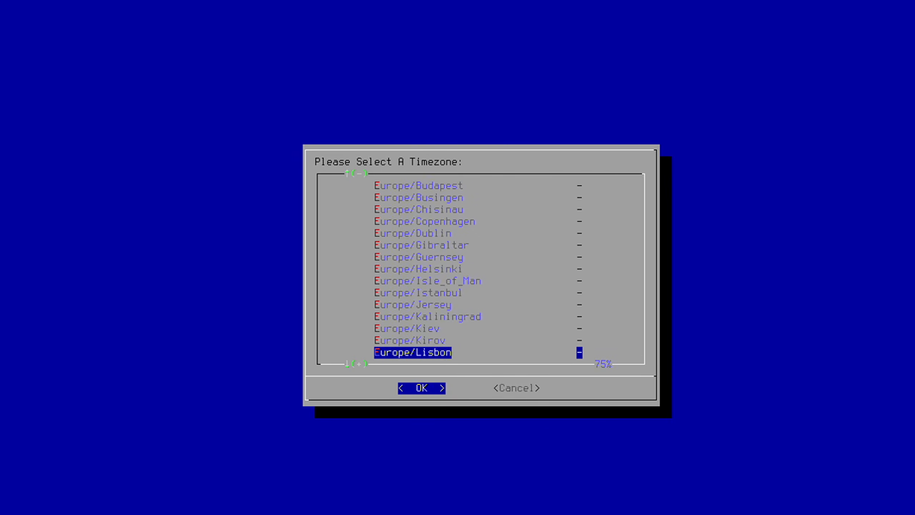
key(e)
key(e)
key(e)
key(e)
key(e)
key(e)
key(e)
key(e)
key(e)
key(e)
key(e)
key(e)
key(e)
key(e)
key(e)
key(e)
key(e)
key(e)
key(e)
key(e)
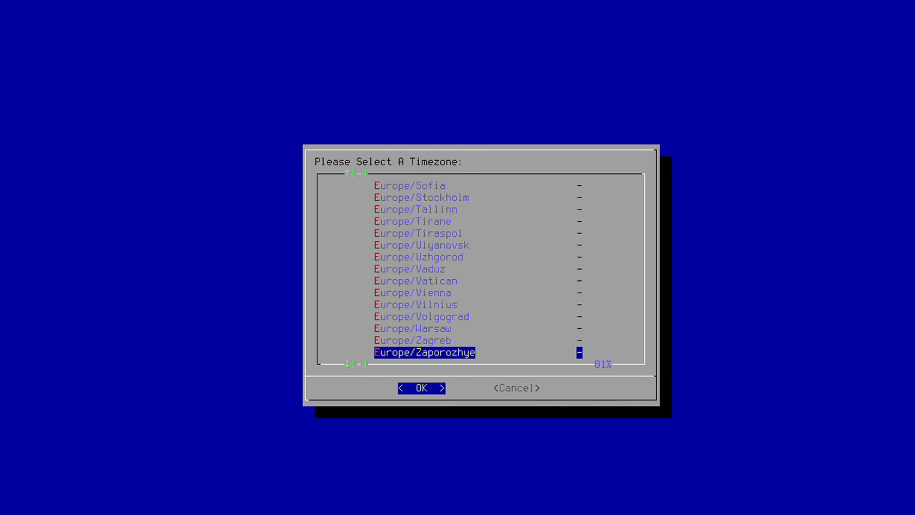
key(Return)
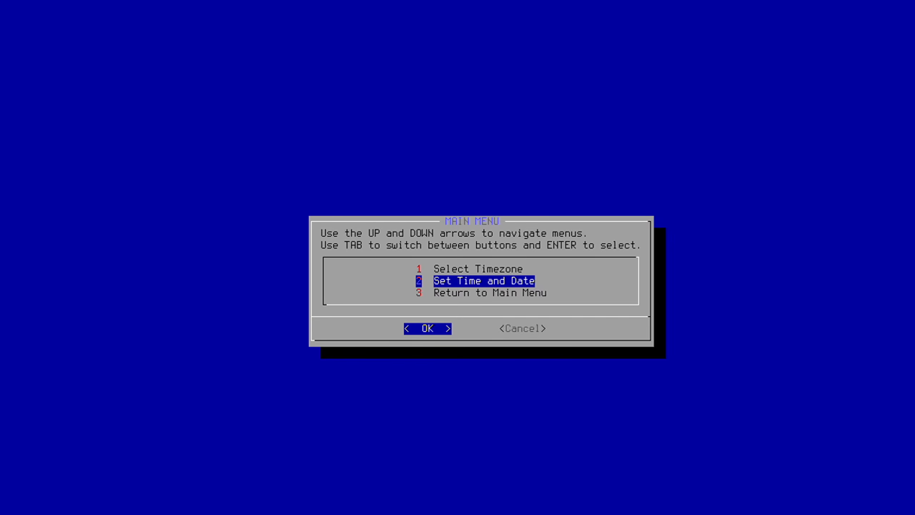
Use UTC for the clock, sync it from the internet clock pool with ntpd, and return to the main menu.
key(Return)
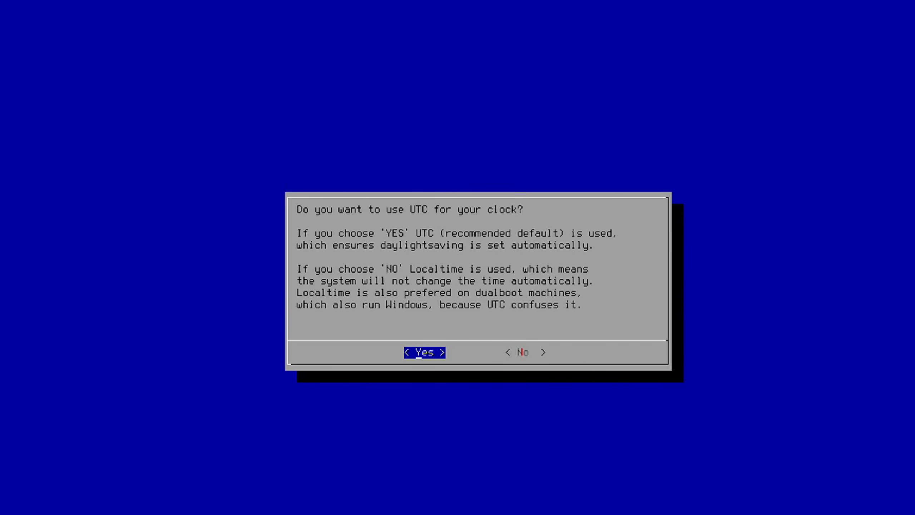
key(Return)
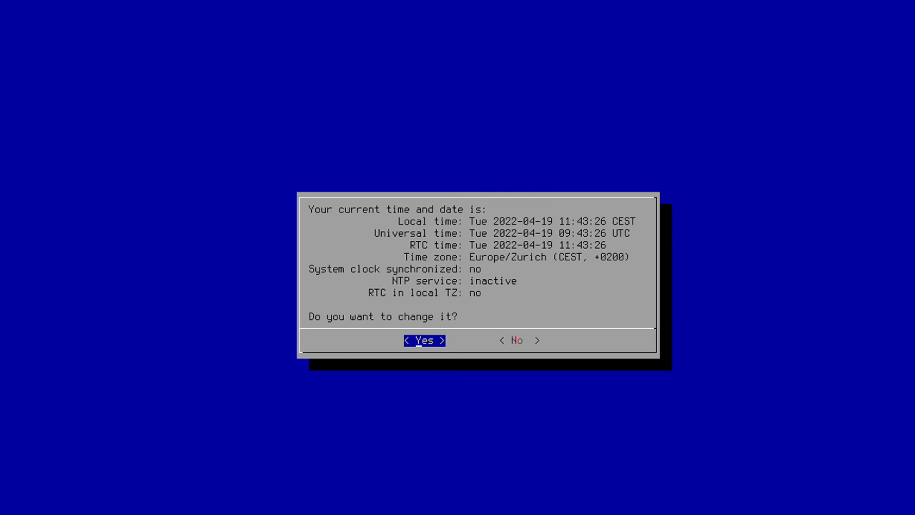
key(Return)
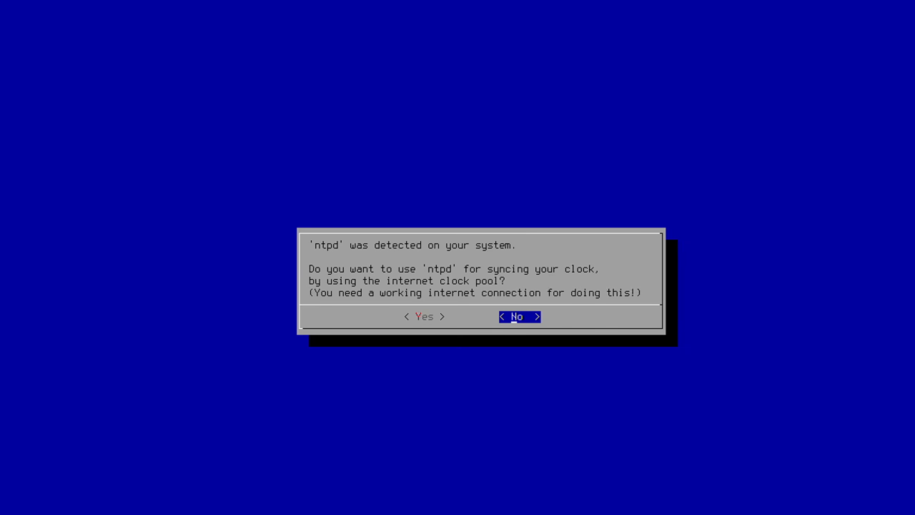
key(Left)
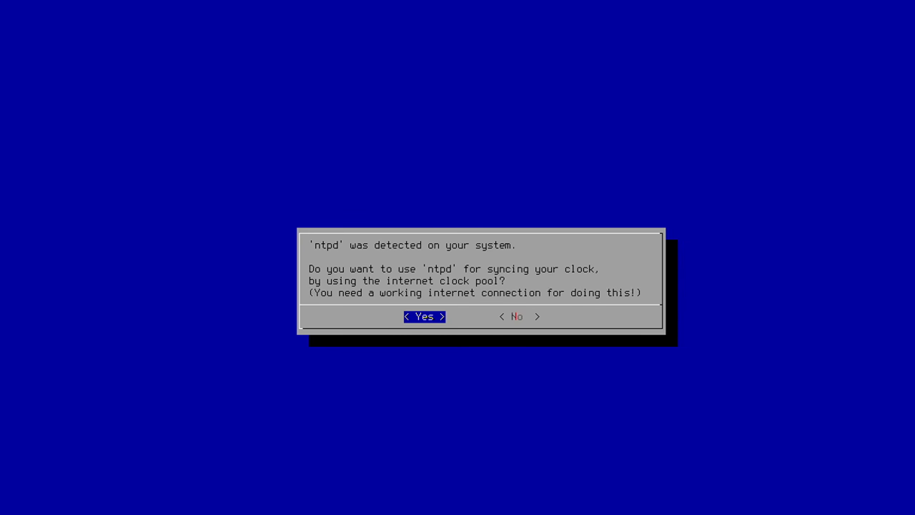
key(Return)
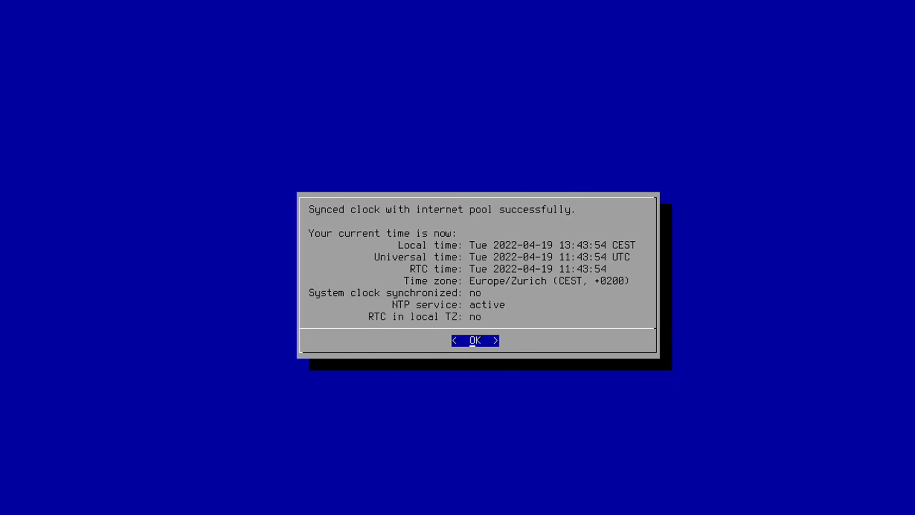
key(Return)
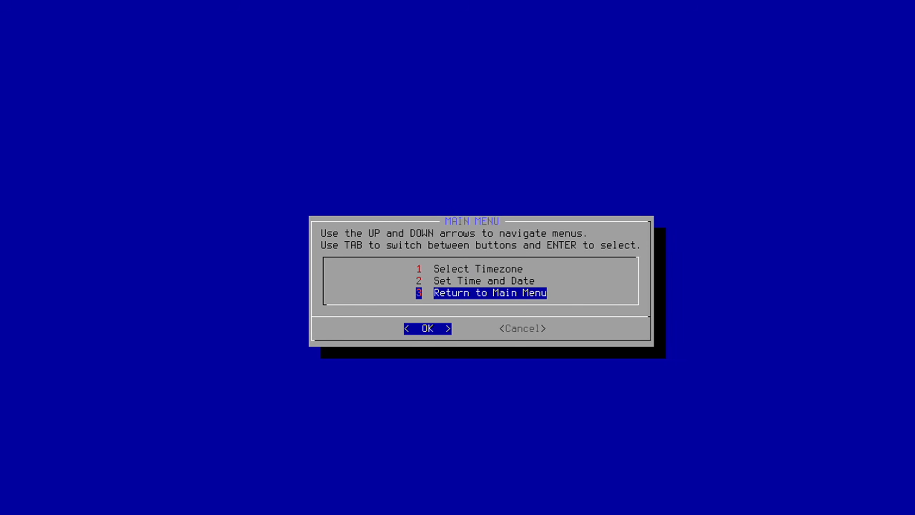
key(Return)
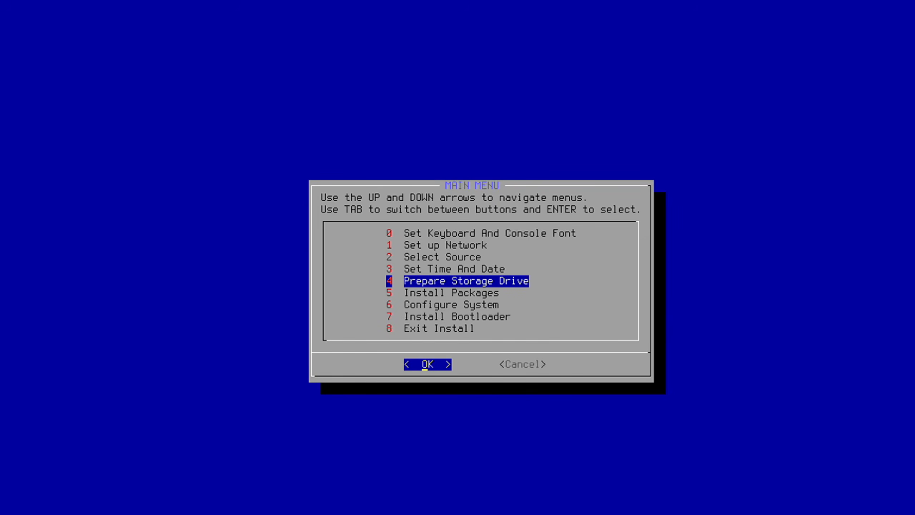
Auto-prepare the entire storage drive with /boot as the UEFI system partition mountpoint and a /boot partition size of 300 MB.
key(Return)
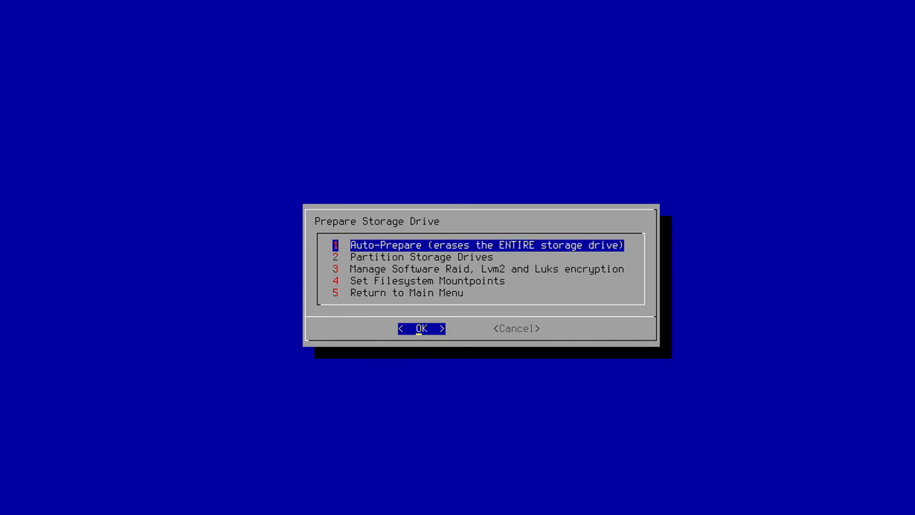
key(Return)
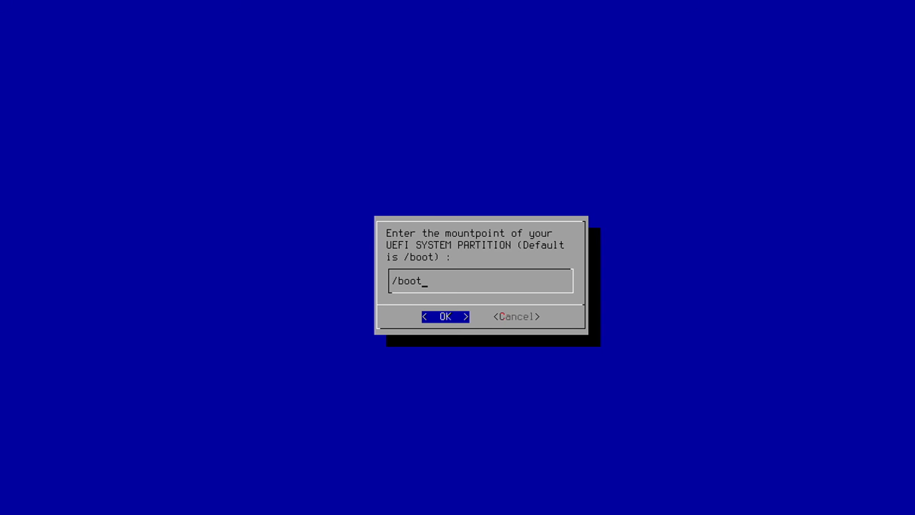
key(Return)
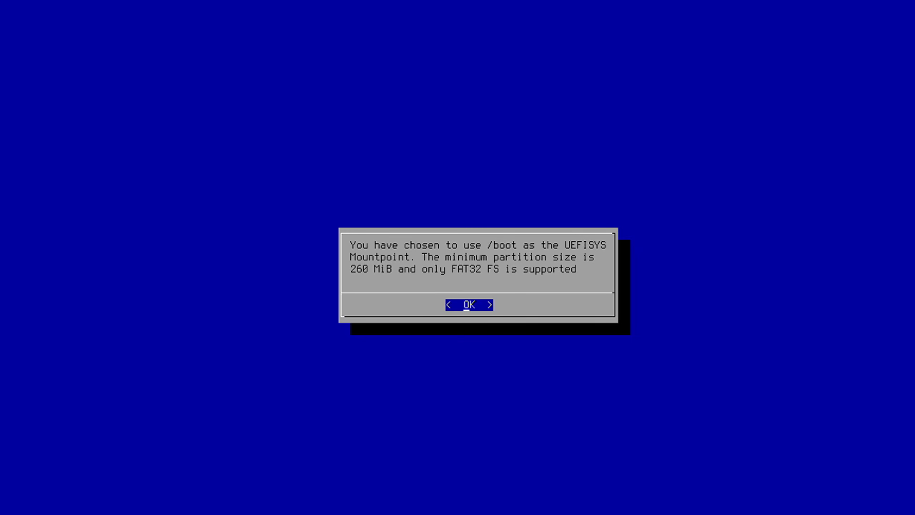
key(Return)
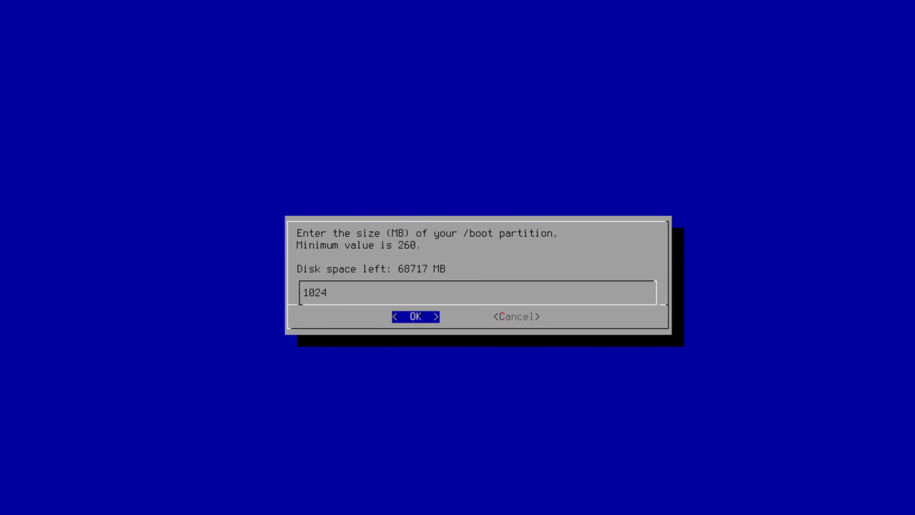
key(BackSpace)
key(BackSpace)
key(BackSpace)
key(BackSpace)
text(300)
key(Return)
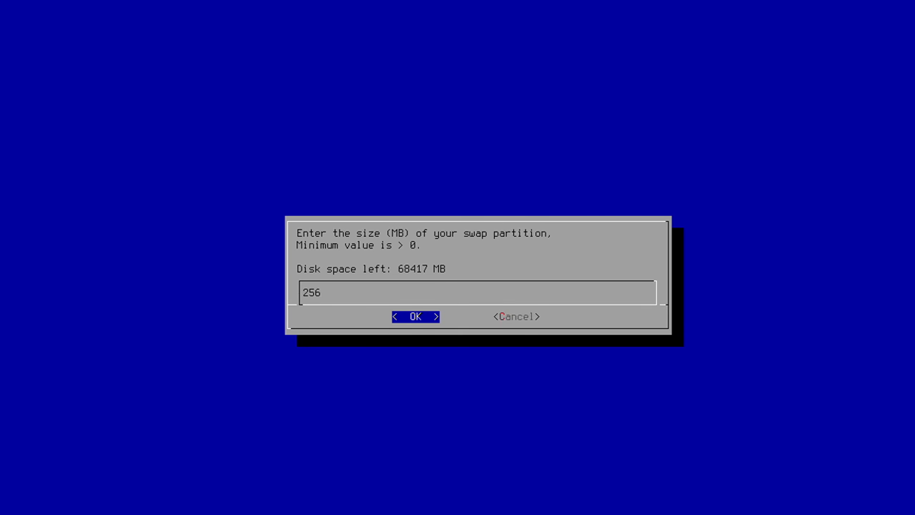
Set the swap partition size to 512 MB.
key(BackSpace)
key(BackSpace)
key(BackSpace)
text(512)
key(Return)
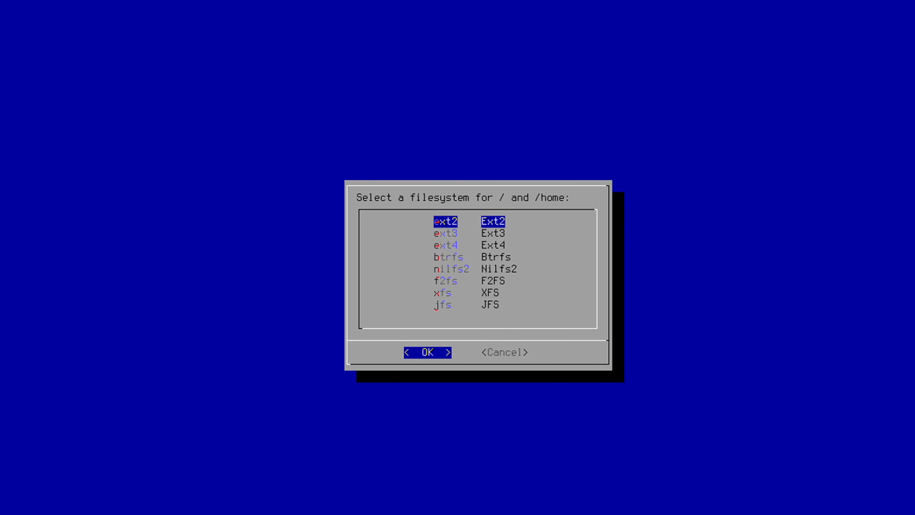
Choose ext4 as the filesystem for / and /home and accept it.
key(Down)
key(Down)
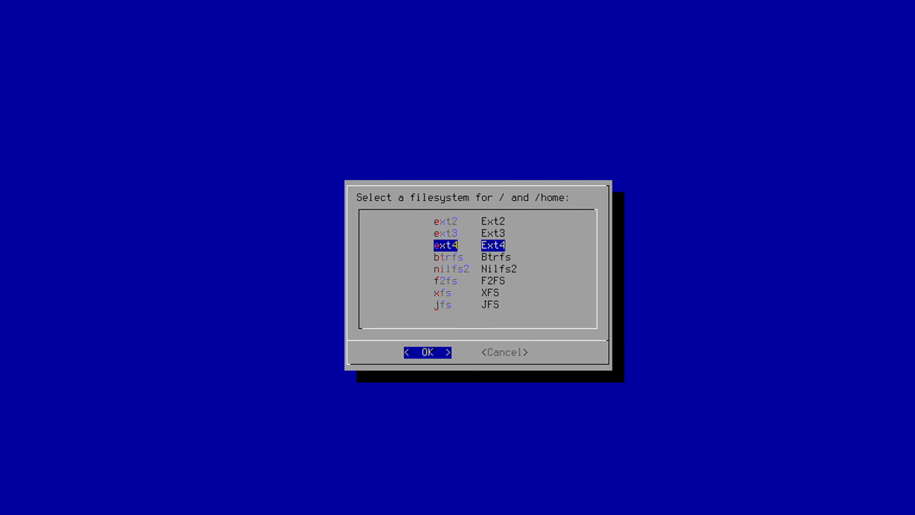
key(Return)
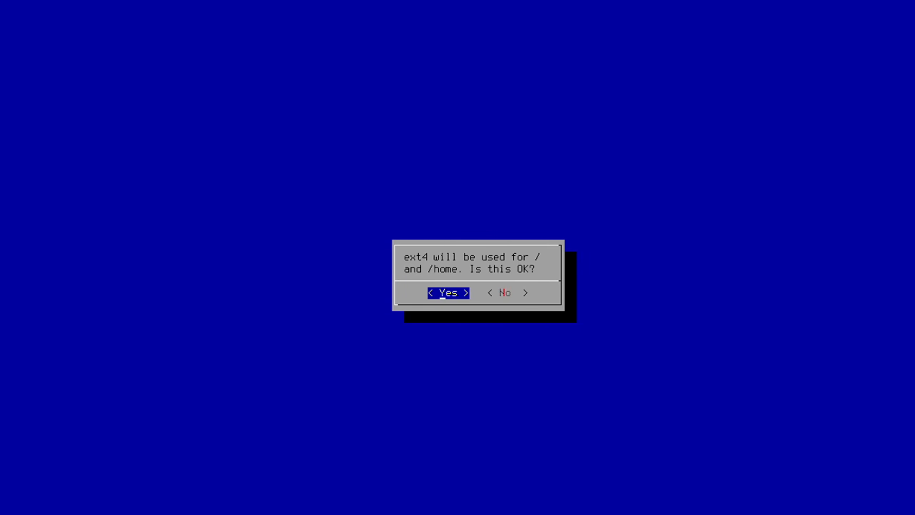
key(Return)
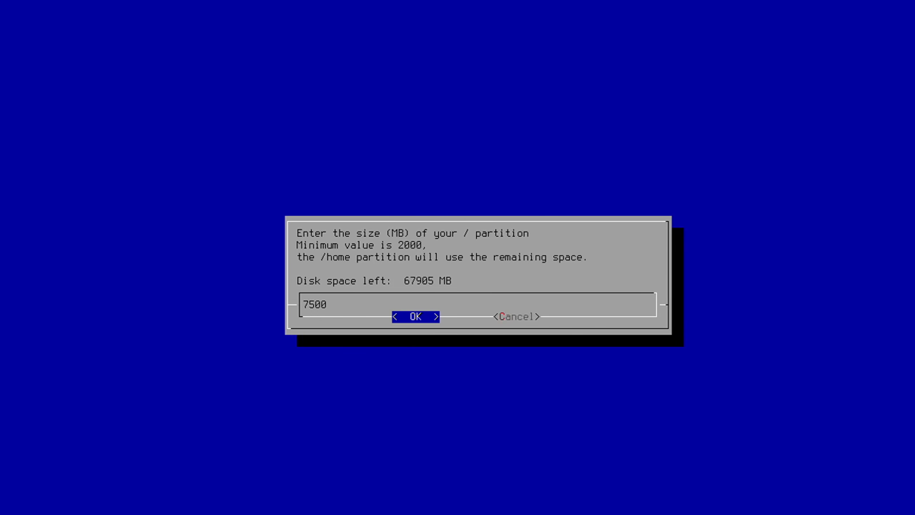
Set the / partition size to 40000 MB and give the remaining disk space to /home.
key(BackSpace)
key(BackSpace)
key(BackSpace)
key(BackSpace)
text(40000)
key(Return)
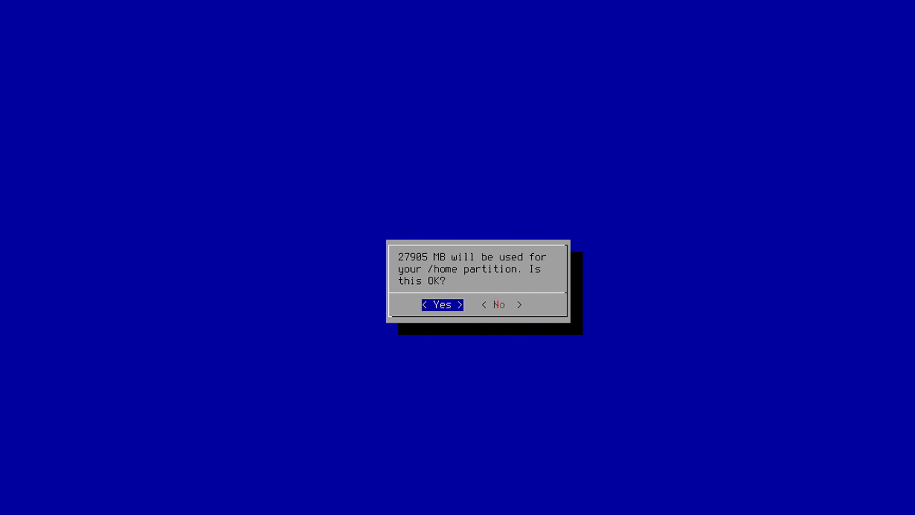
key(Return)
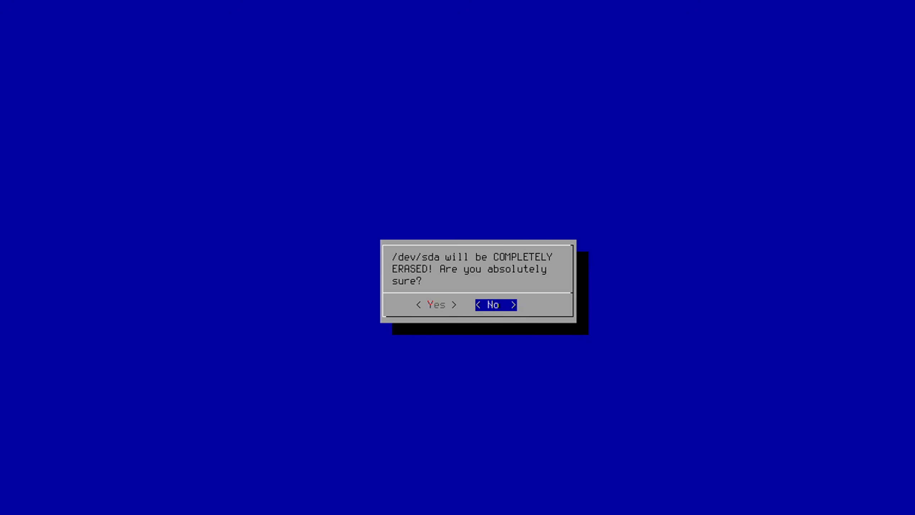
Approve completely erasing /dev/sda and use the PARTUUID device name scheme in the config files.
key(Left)
key(Return)
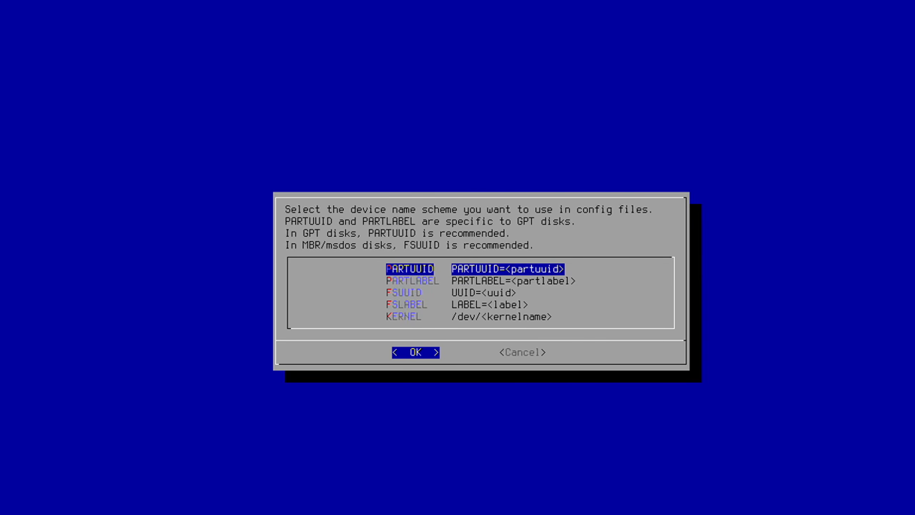
key(Return)
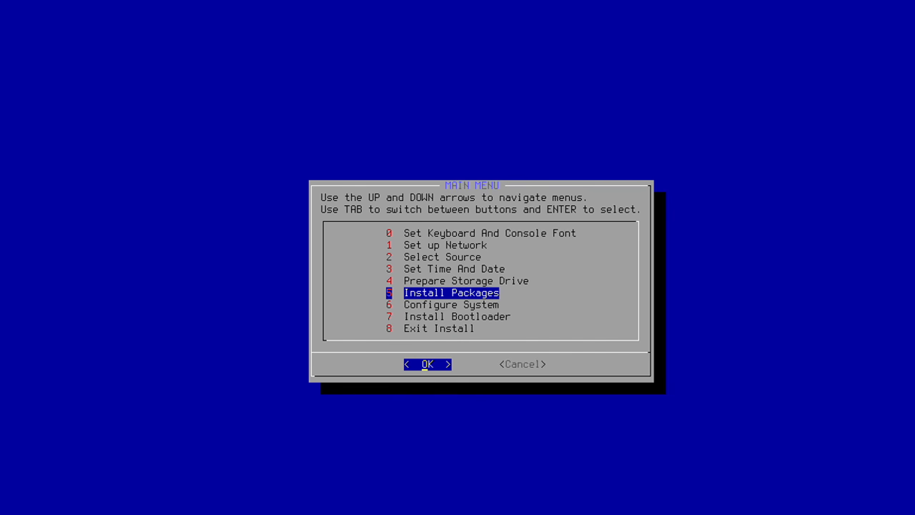
Install the minimal system packages and copy pacman's GPG files to the installed system.
key(Return)
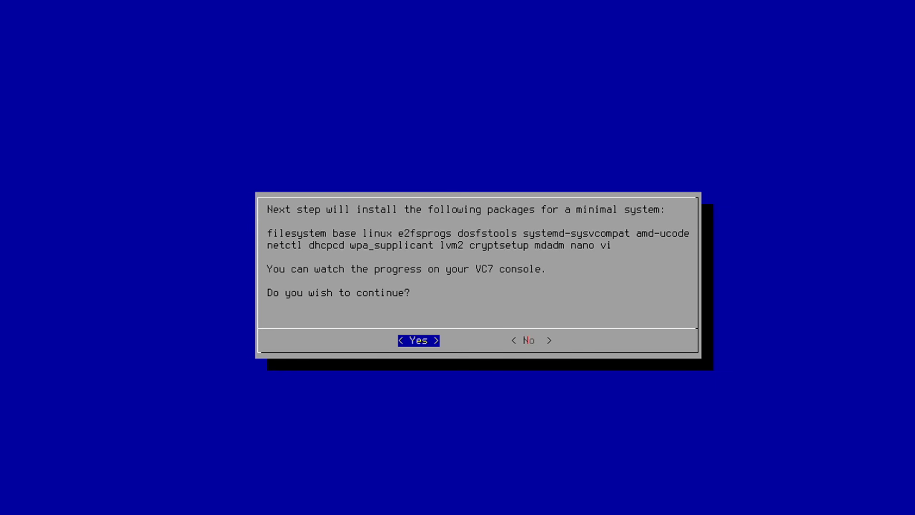
key(Return)
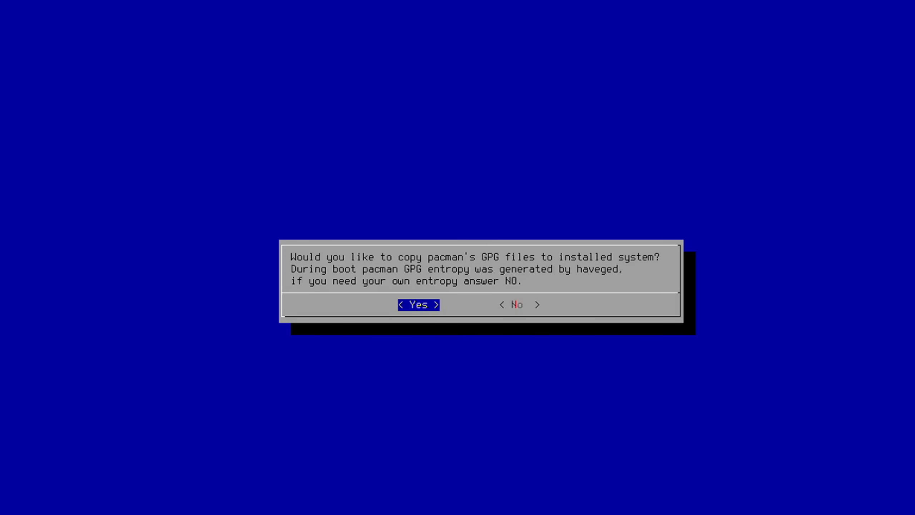
key(Return)
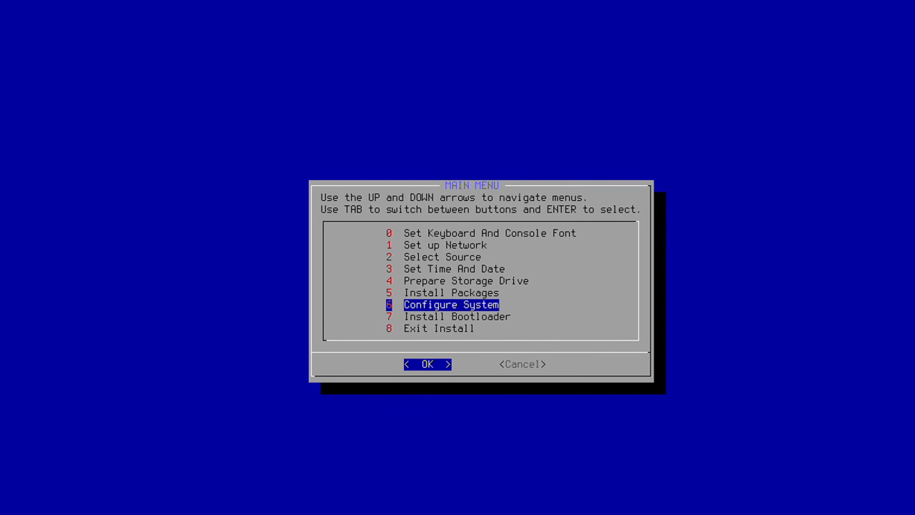
Start the system configuration with vi(m) as the text editor.
key(Return)
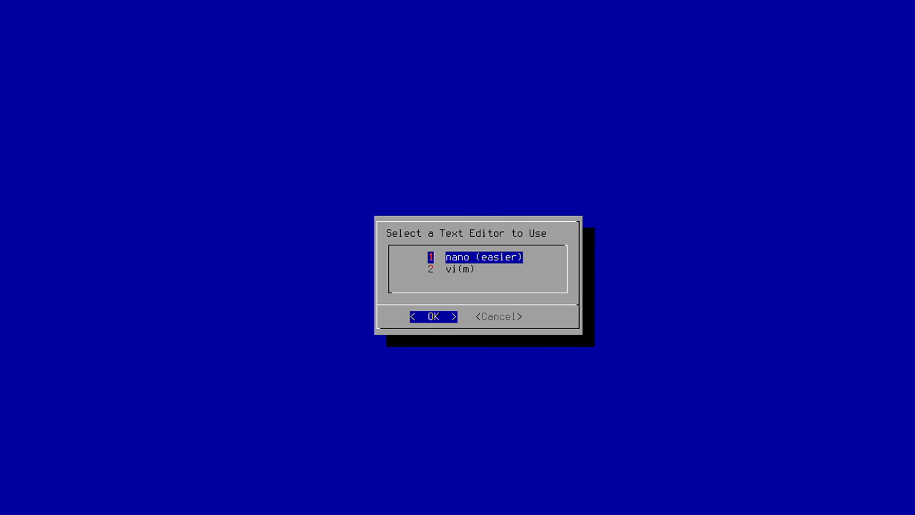
key(Down)
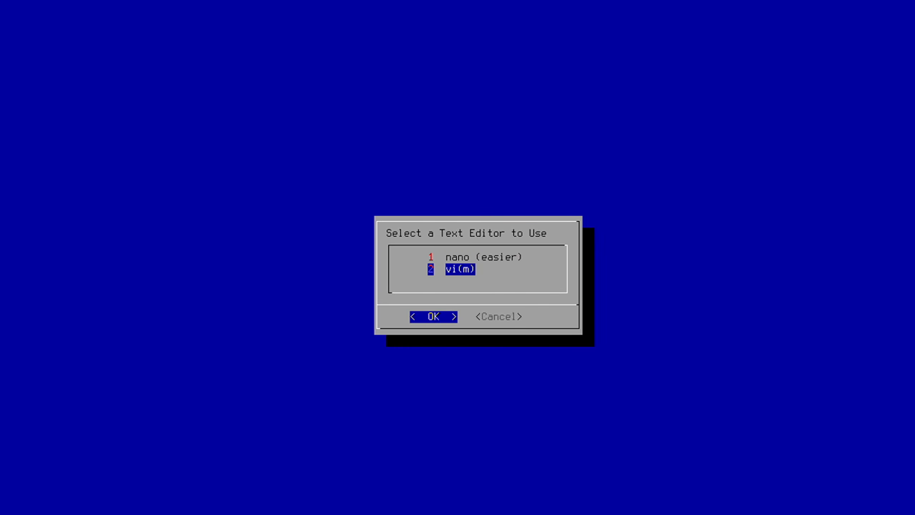
key(Return)
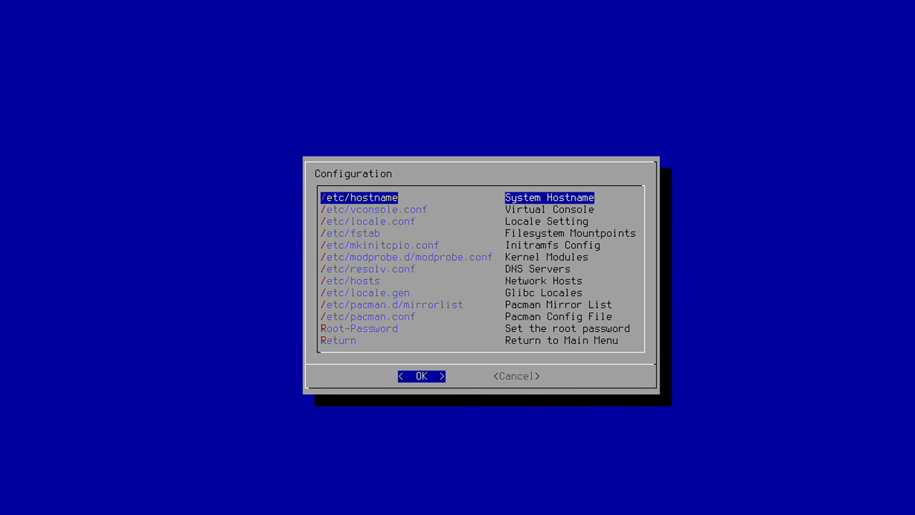
Replace the default name in /etc/hostname with archarm, then save and close the file.
key(Return)
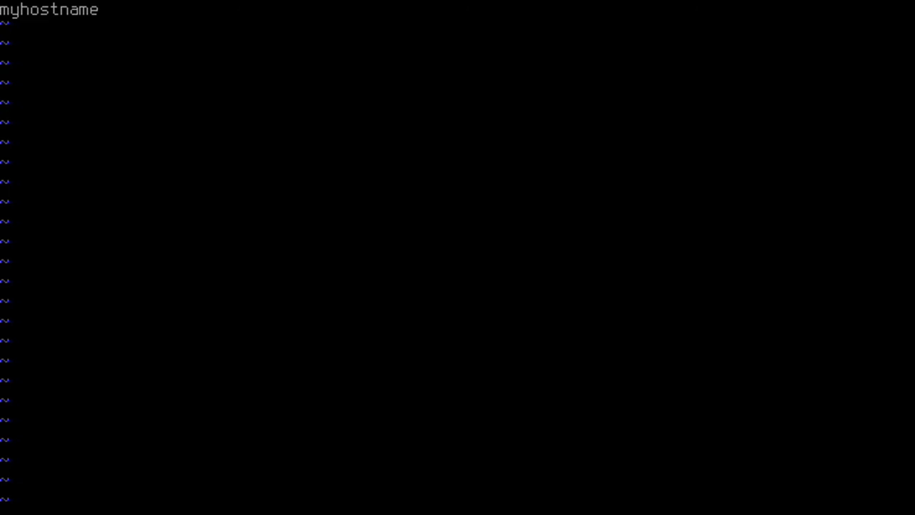
text(iarcharm)
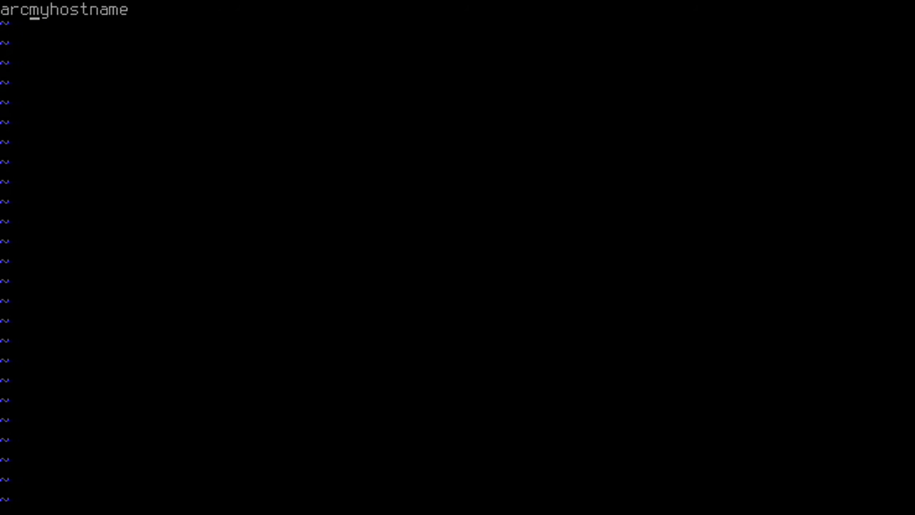
key(Delete)
key(Delete)
key(Delete)
key(Delete)
key(Delete)
key(Delete)
key(Delete)
key(Delete)
key(Delete)
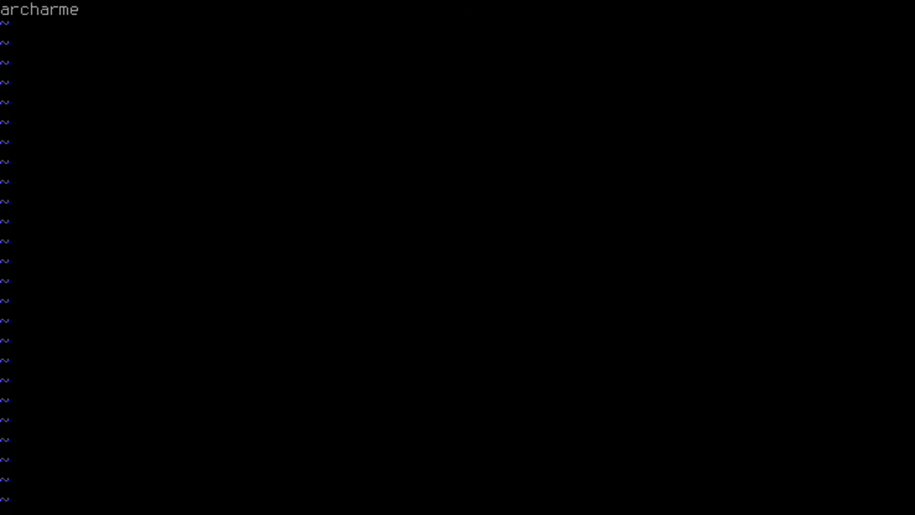
key(Delete)
key(Return)
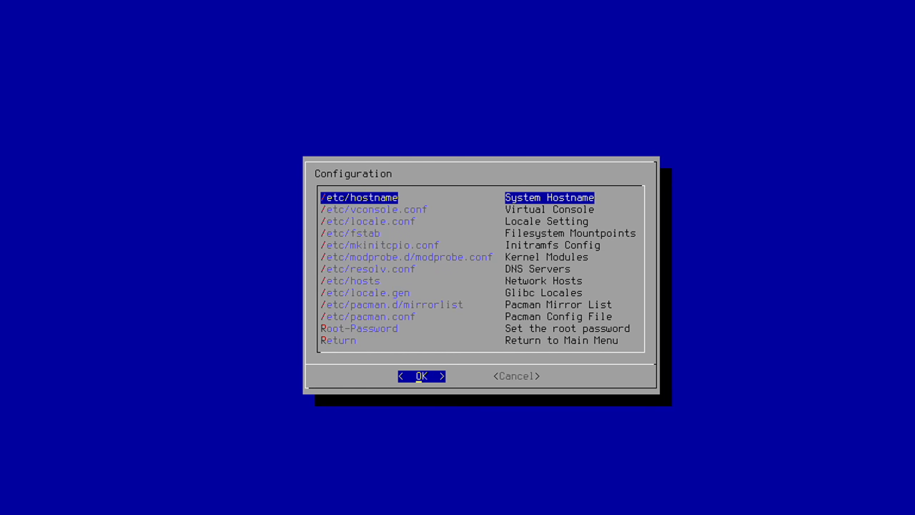
Set the root password, entering it twice, and return to the main menu.
key(Down)
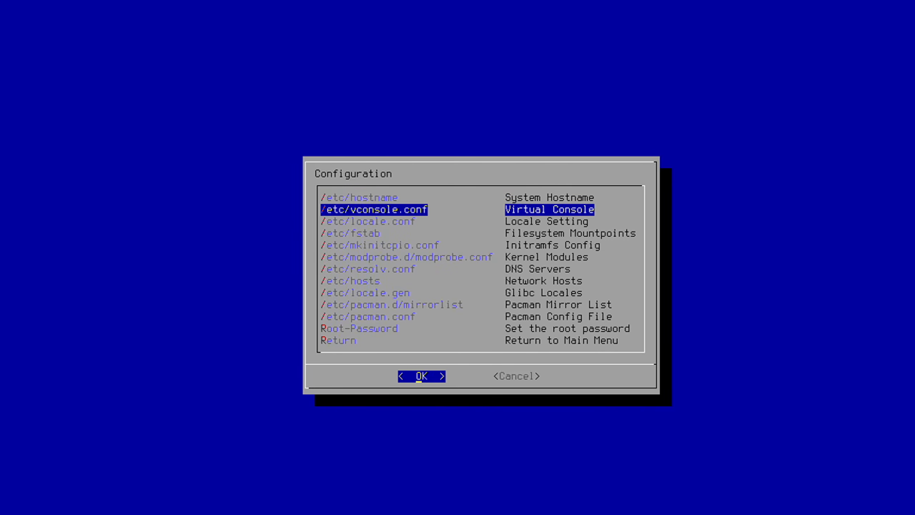
key(Down)
key(Down)
key(Down)
key(Down)
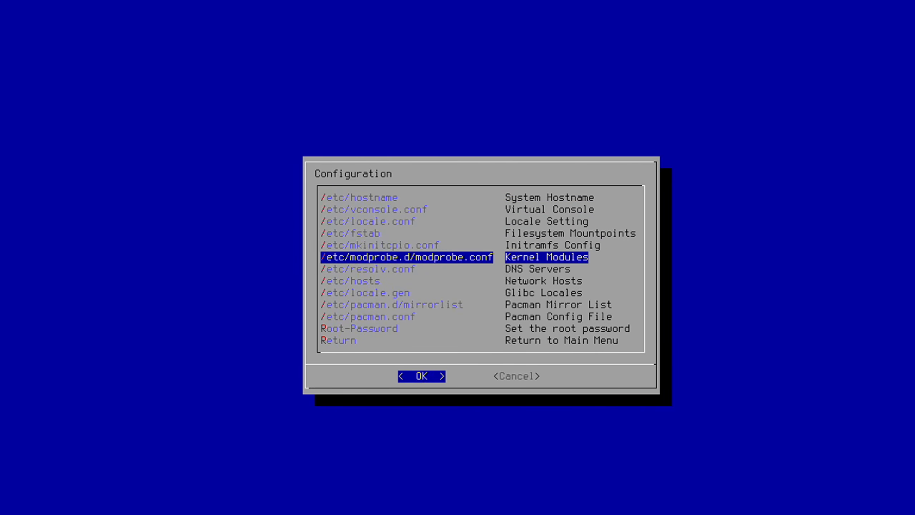
key(Down)
key(Down)
key(Down)
key(Down)
key(Down)
key(Down)
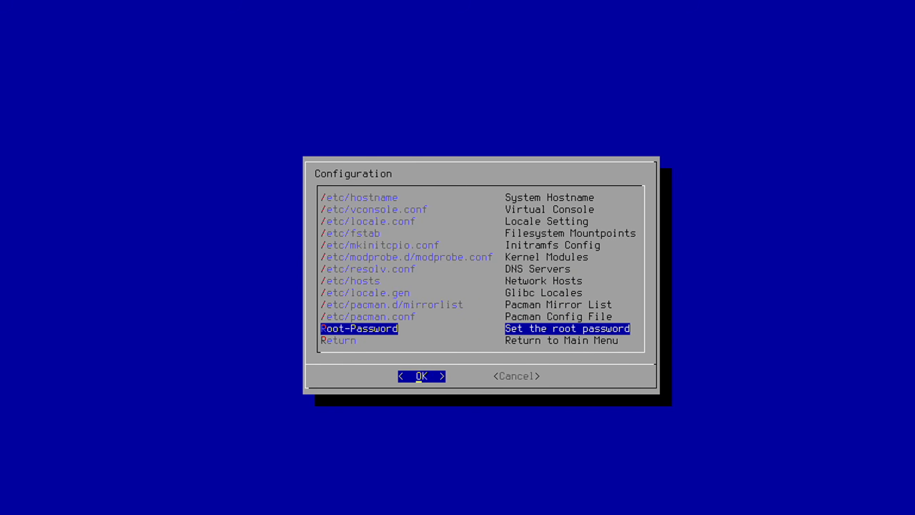
key(Return)
text(**)
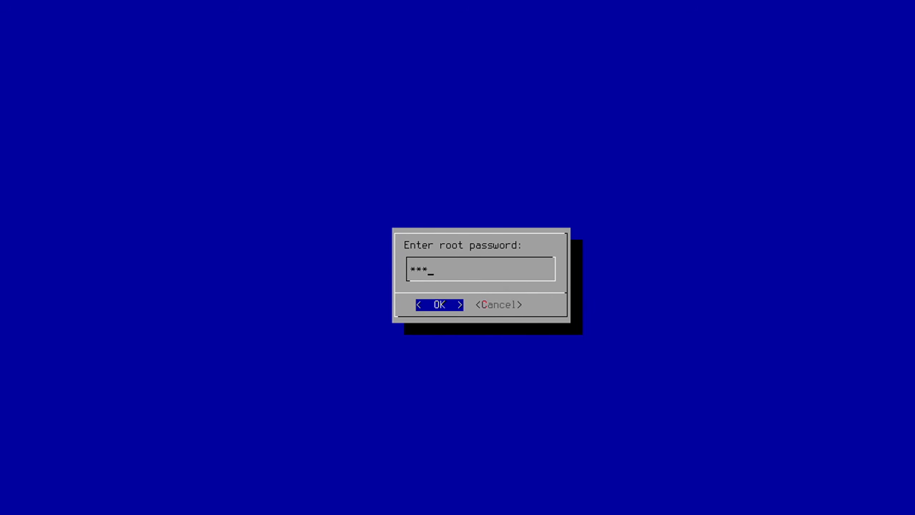
text(*******)
key(Return)
text(*********)
key(Return)
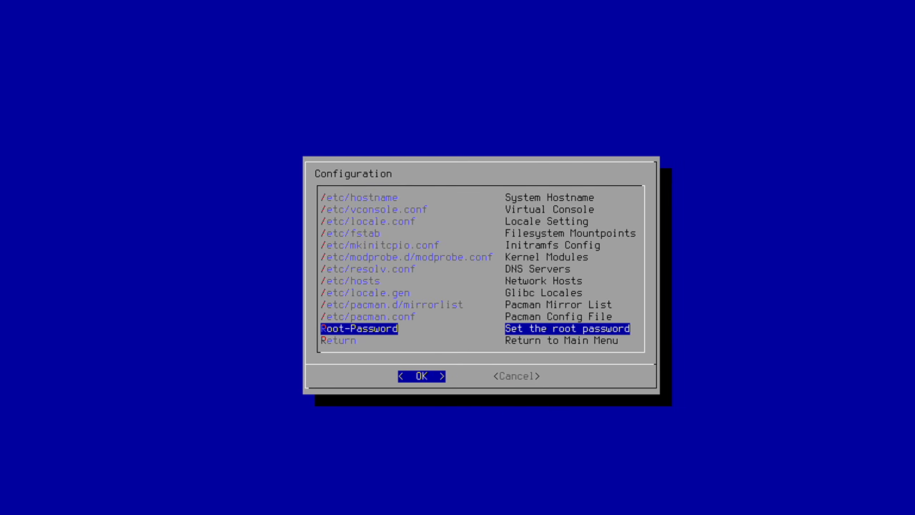
key(Down)
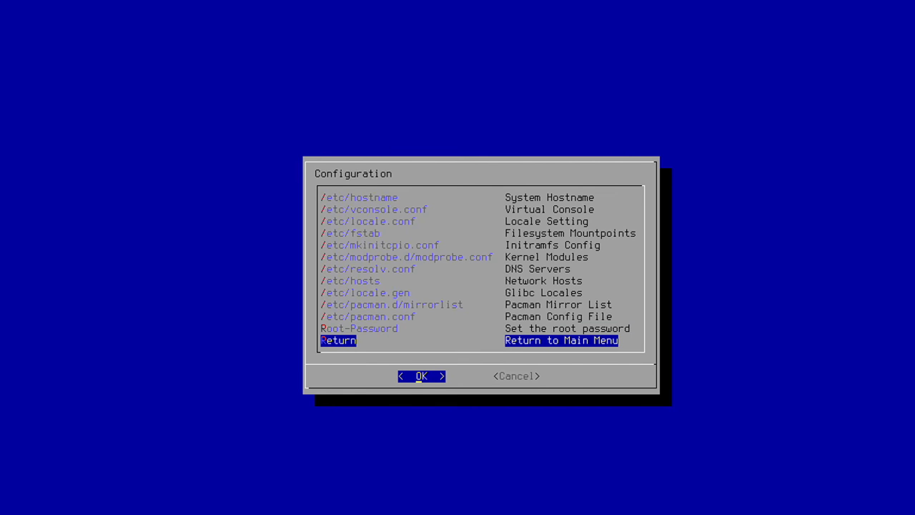
key(Return)
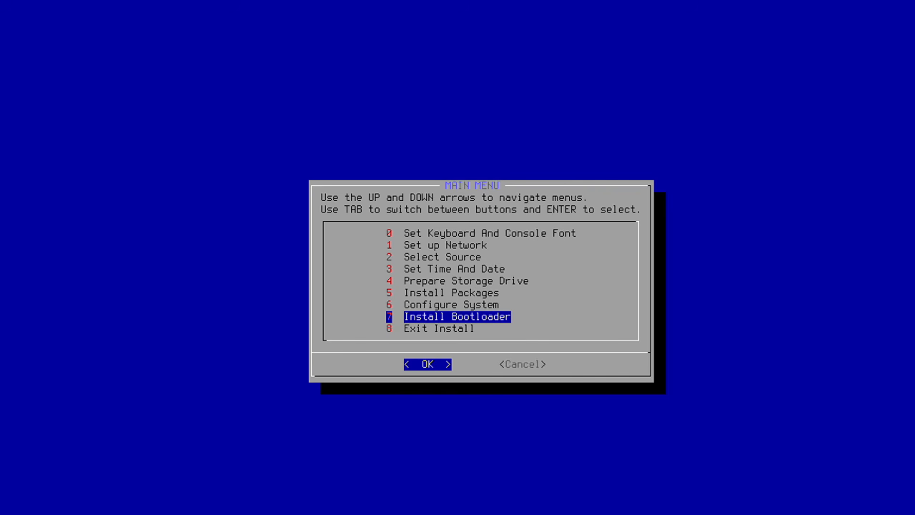
Install GRUB(2) as the AA64 UEFI bootloader.
key(Return)
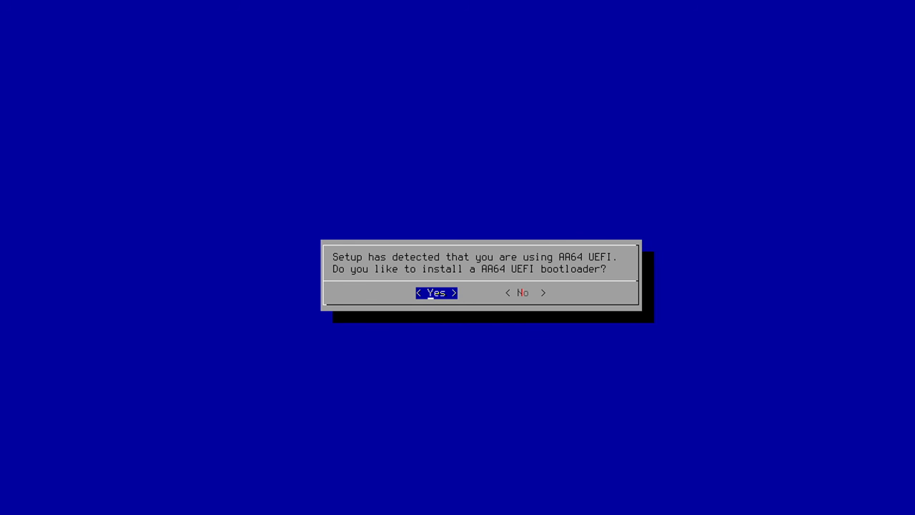
key(Return)
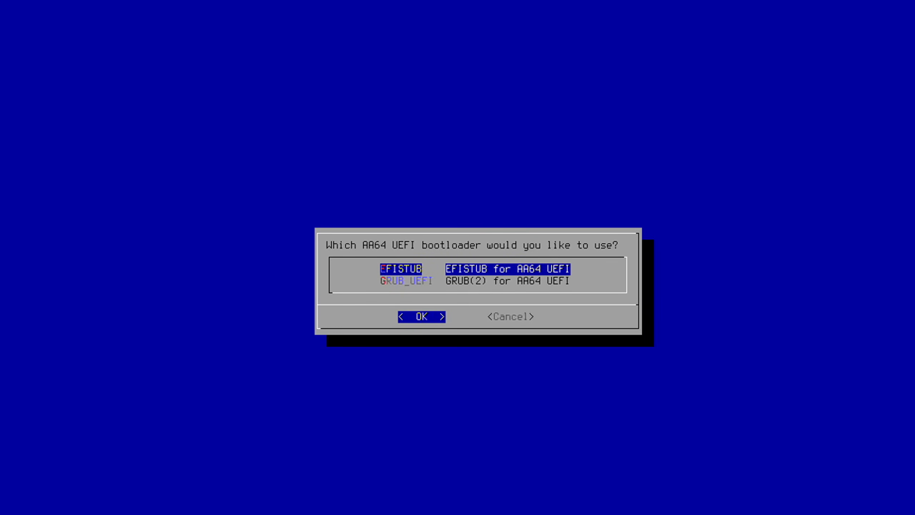
key(Down)
key(Up)
key(Down)
key(Return)
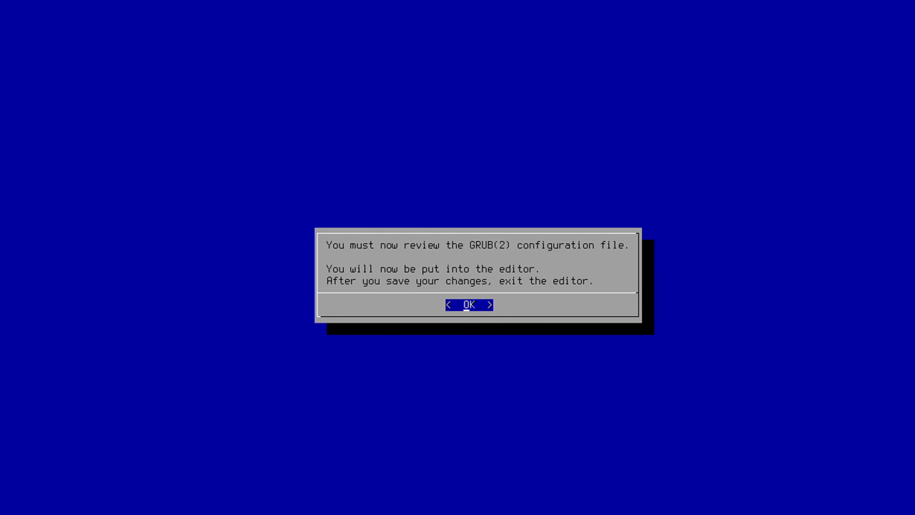
Open the GRUB(2) configuration file for the required review and quit the editor.
key(Return)
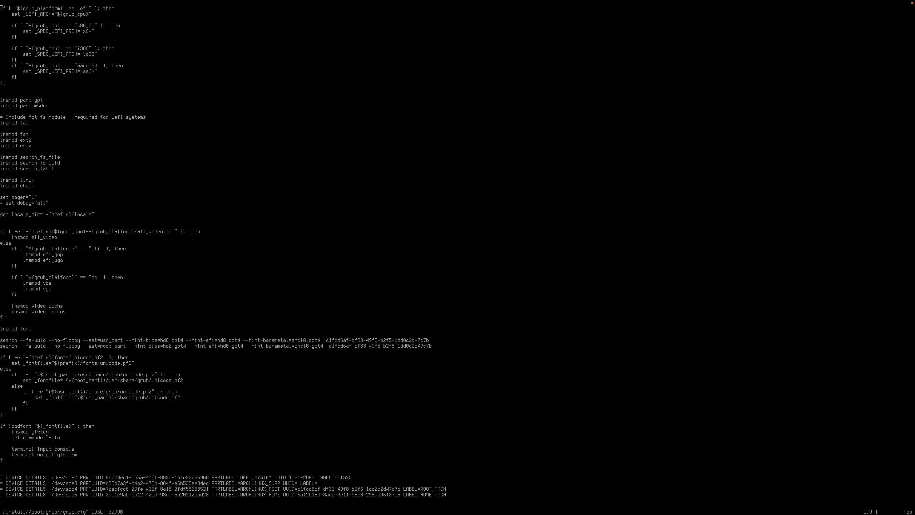
text(:q)
key(Return)
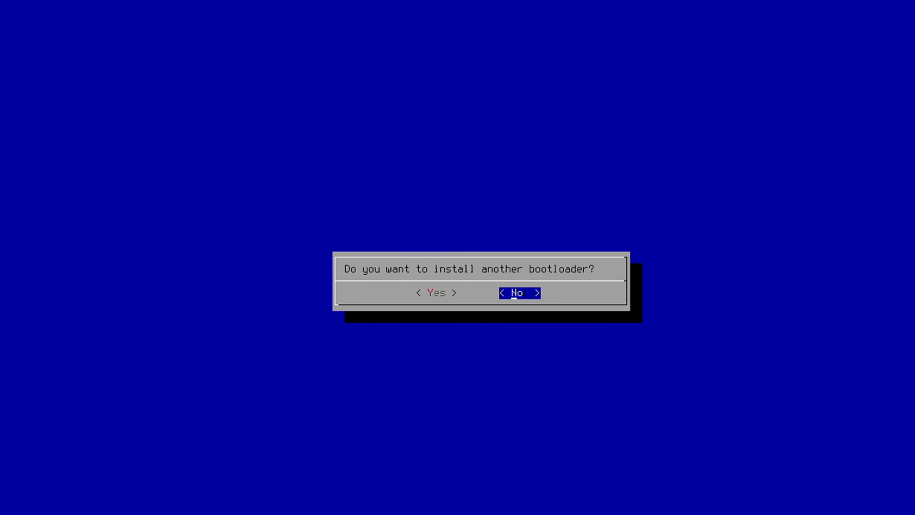
Decline installing another bootloader, exit the installer and restart the virtual machine with the reboot command.
key(Return)
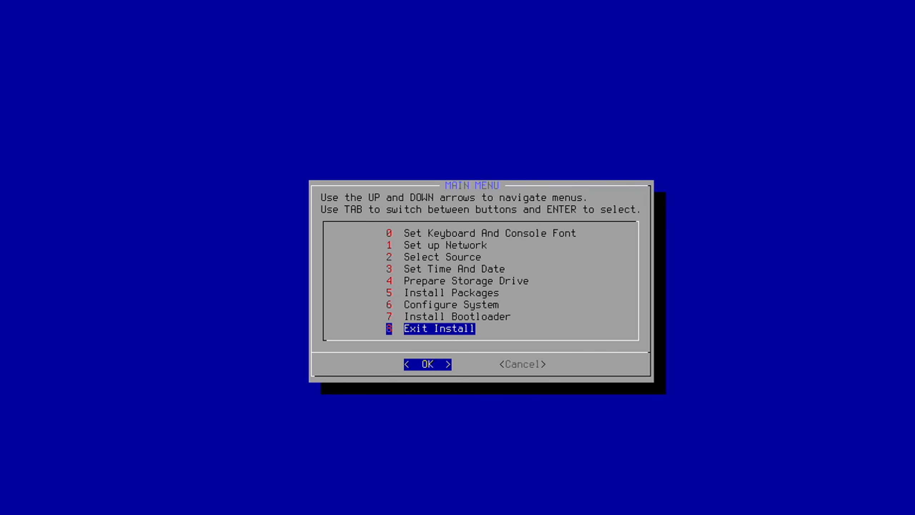
key(Return)
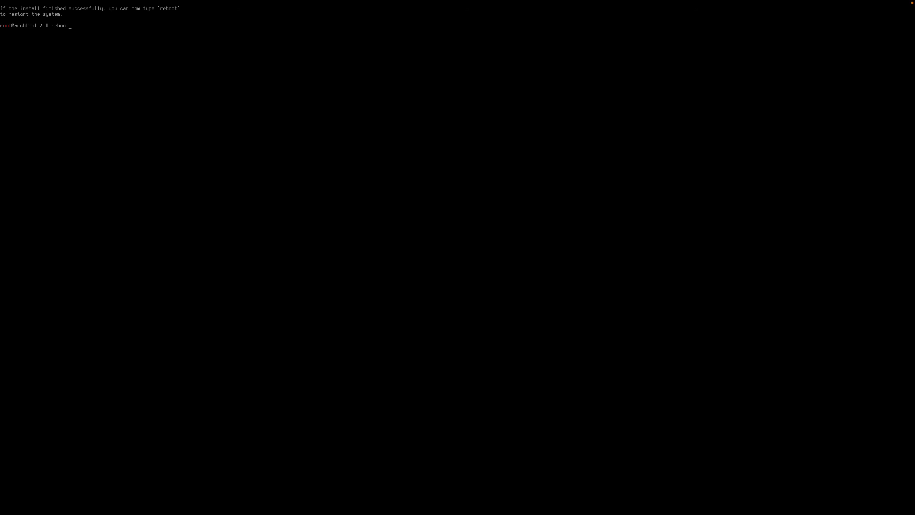
key(Return)
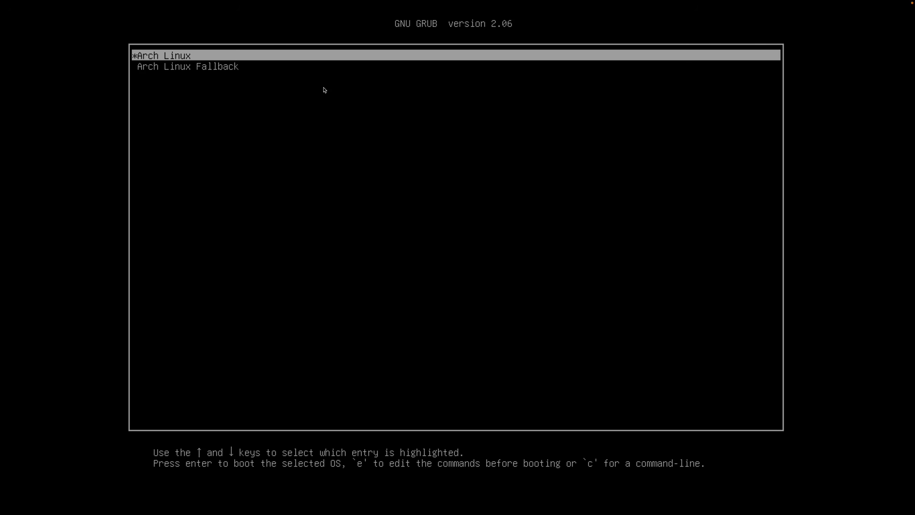
Add video=2560x1440 to the end of the linux line in the Arch Linux GRUB entry and boot it.
key(e)
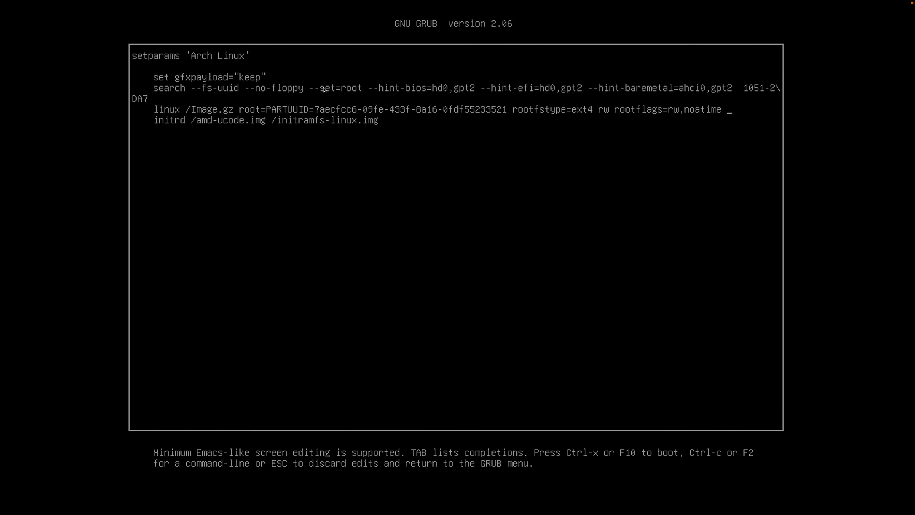
text(video=2560x1440)
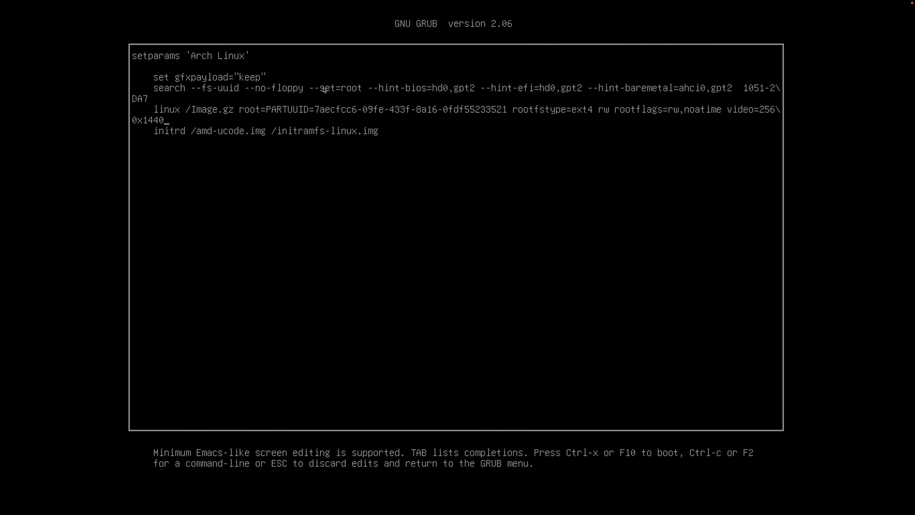
key(ctrl+x)
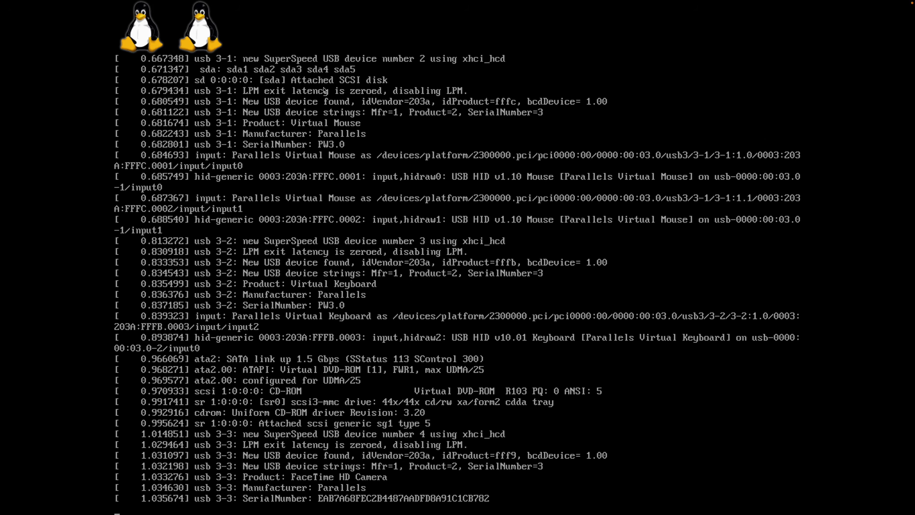